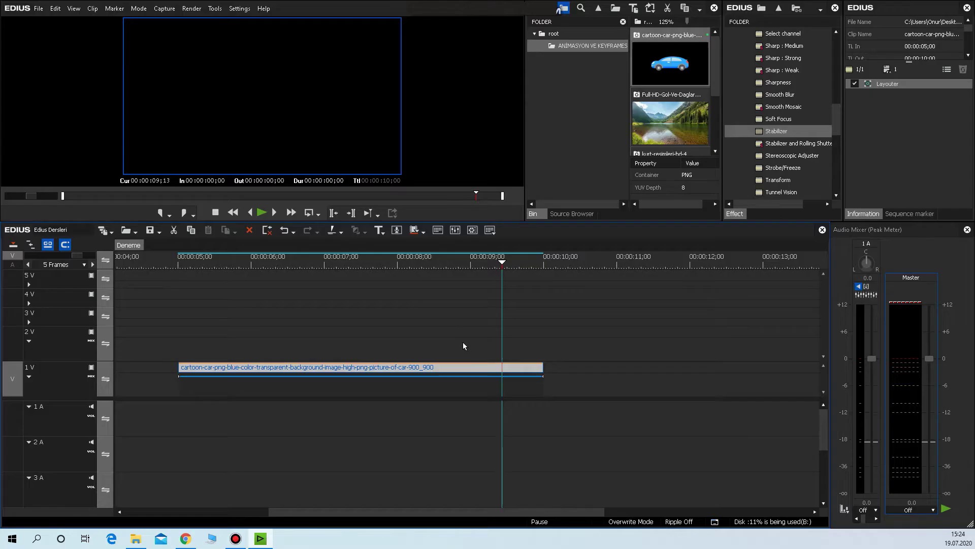
- Select the cartoon car clip on track 1V of the Deneme sequence
drag(458, 331, 548, 413)
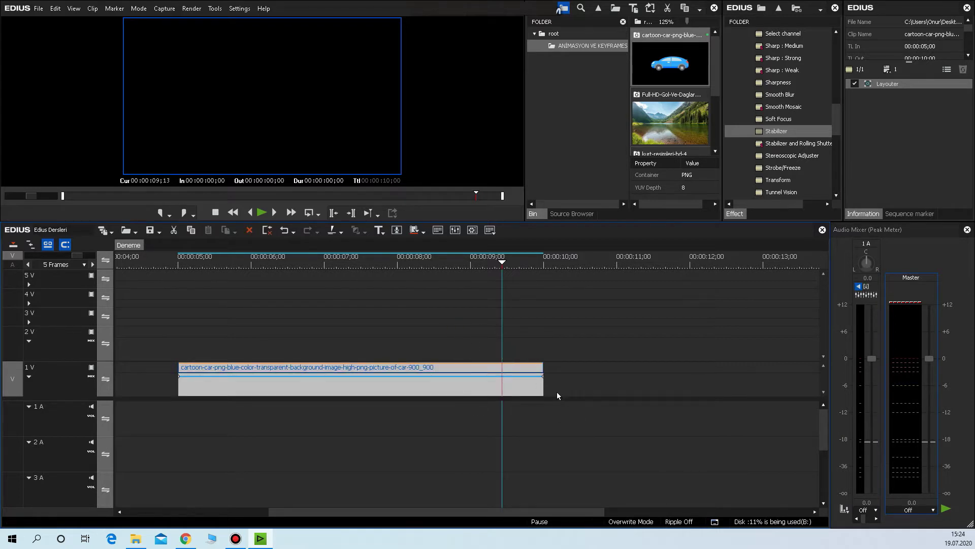
- Delete the car clip and place the mountain lake image on track 1V at 00:00:01;00
key(Delete)
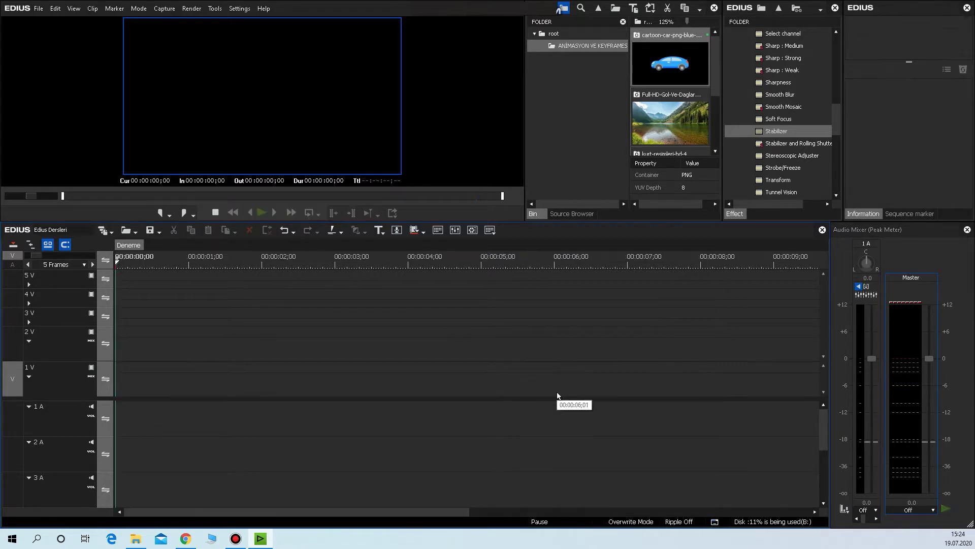
click(664, 138)
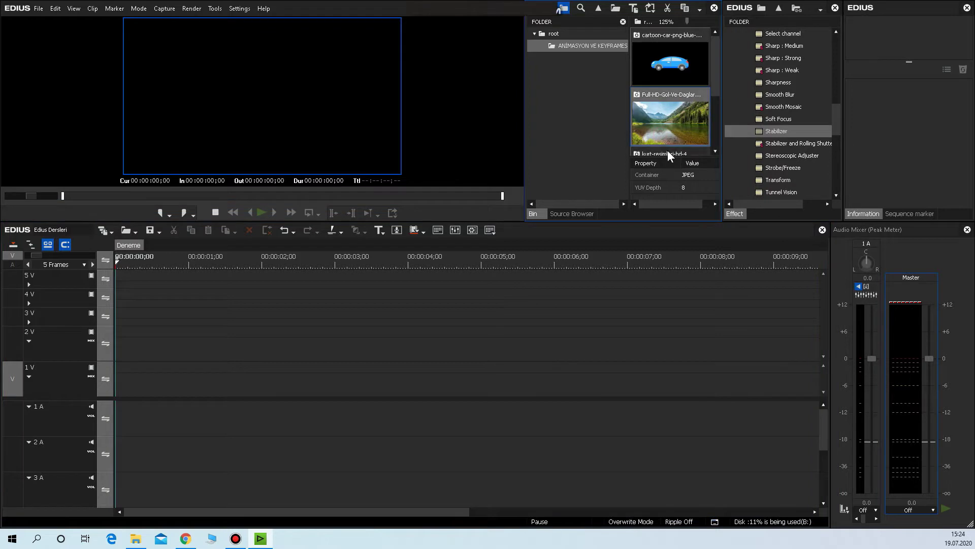
drag(666, 121, 203, 379)
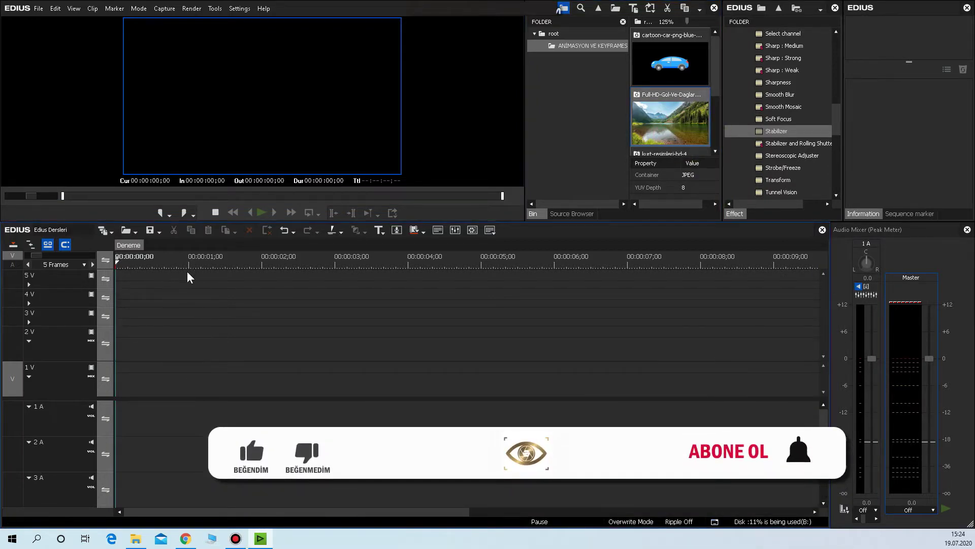
click(188, 264)
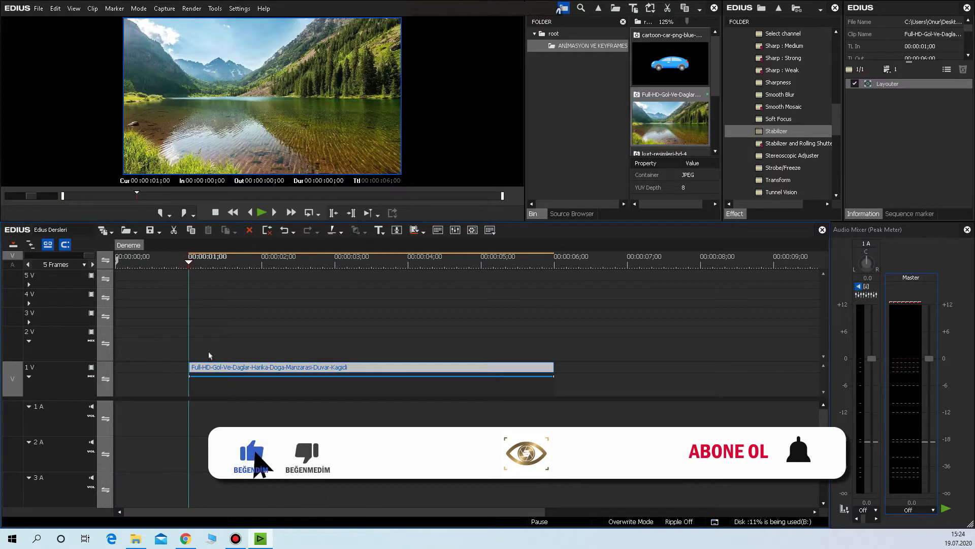
- Preview the landscape clip, return to 00:00:01;00, and open its Layouter with F7
click(224, 372)
click(225, 376)
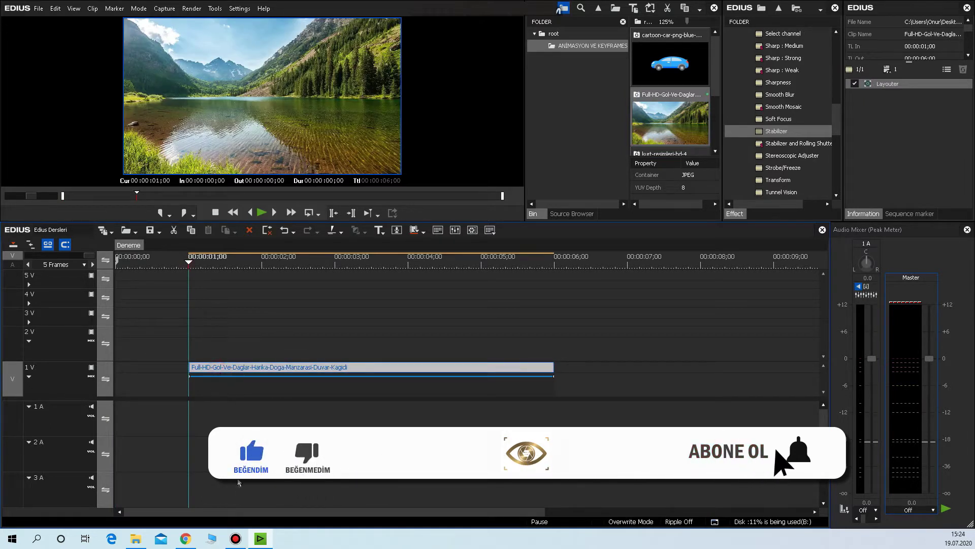
key(space)
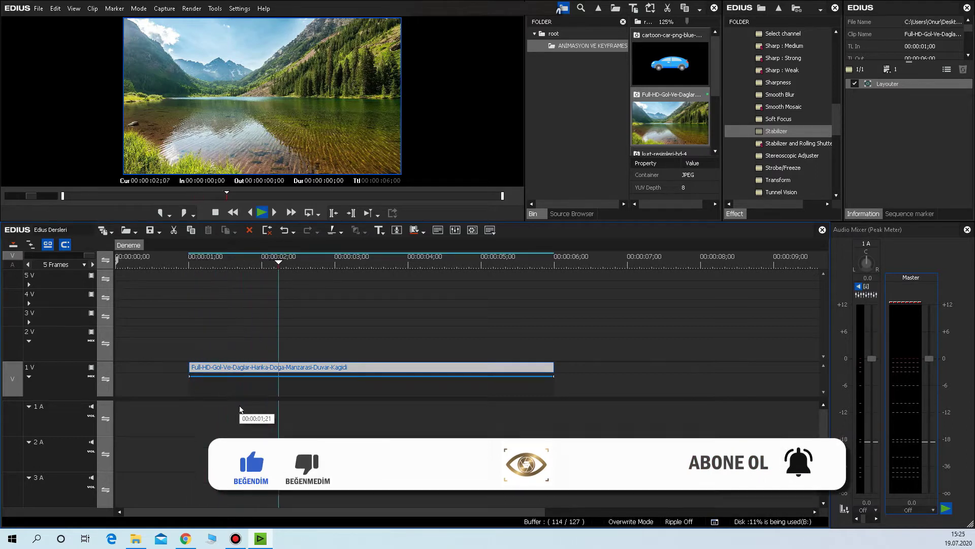
key(space)
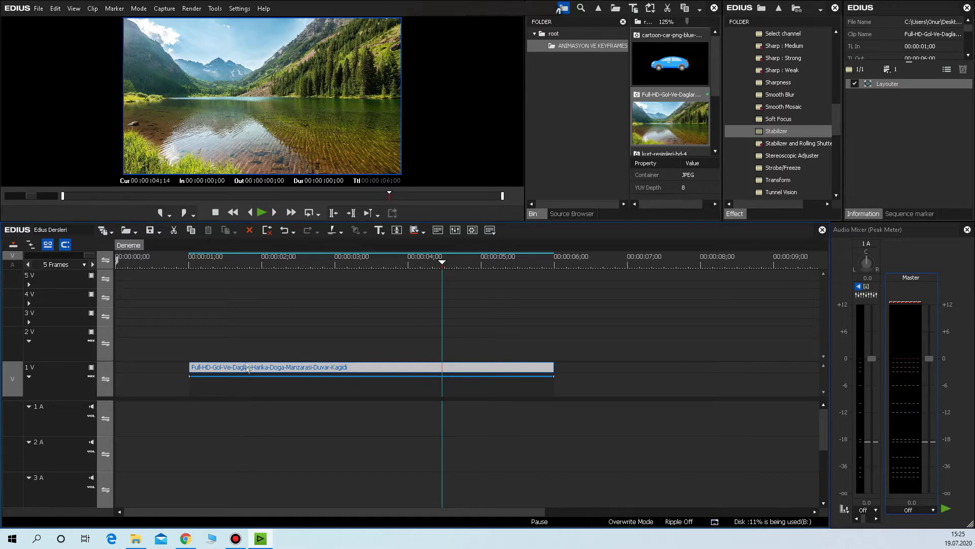
click(190, 258)
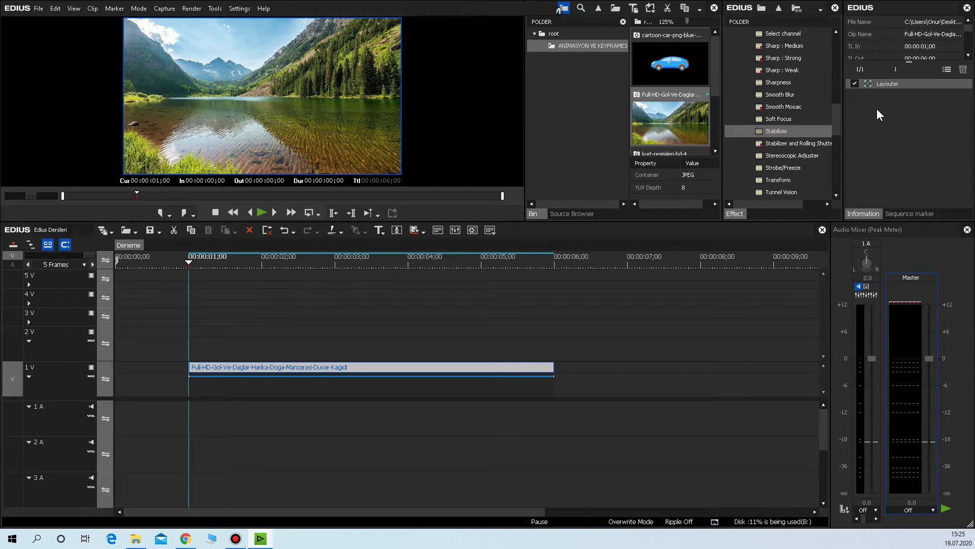
key(F7)
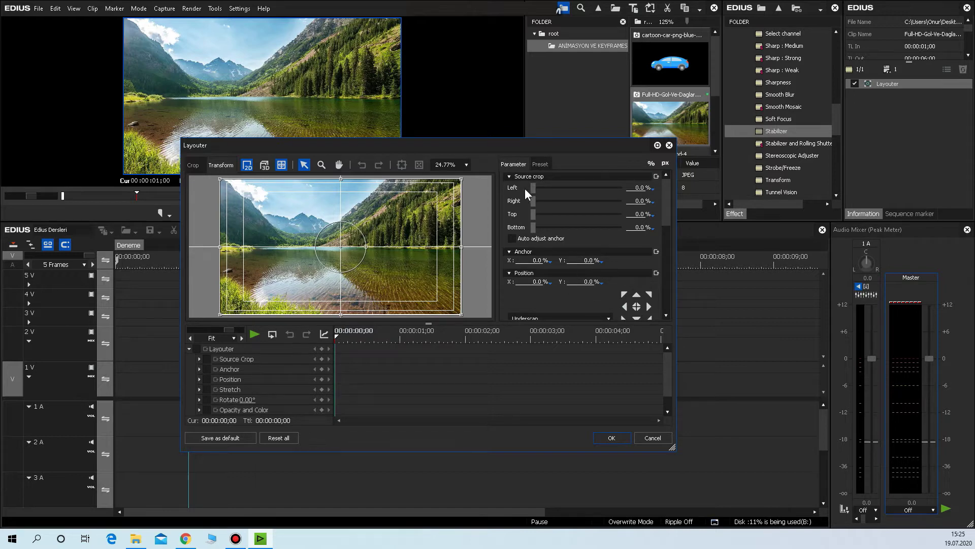
- Enable Layouter keyframing, add start keyframes for all parameters, and set Stretch X to 150
scroll(530, 208, down, 3)
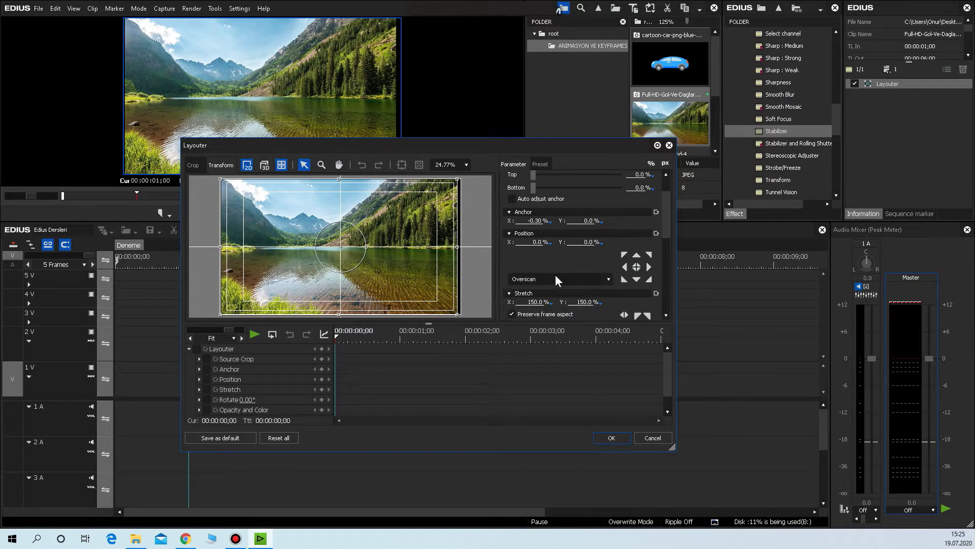
drag(529, 304, 529, 304)
drag(666, 217, 674, 231)
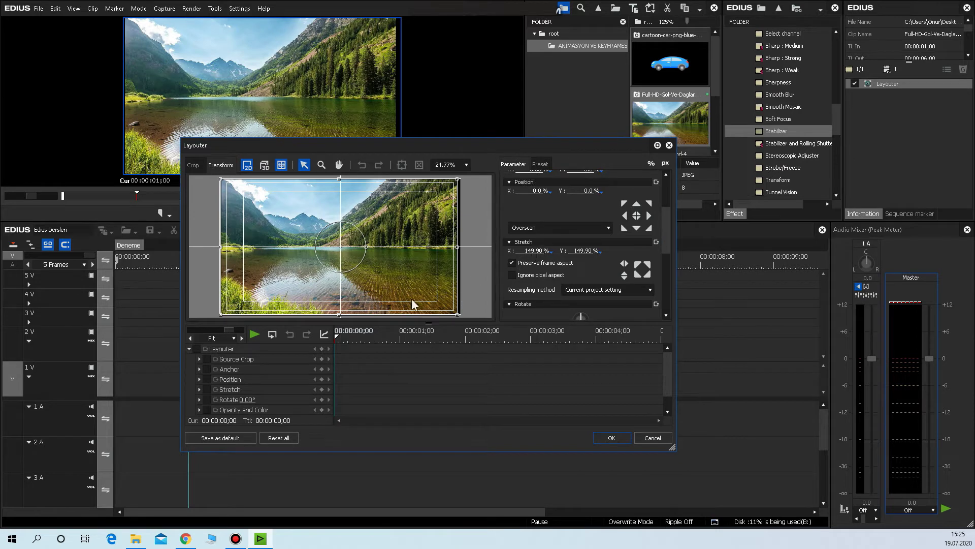
click(306, 357)
click(196, 347)
click(322, 349)
click(530, 250)
text(150)
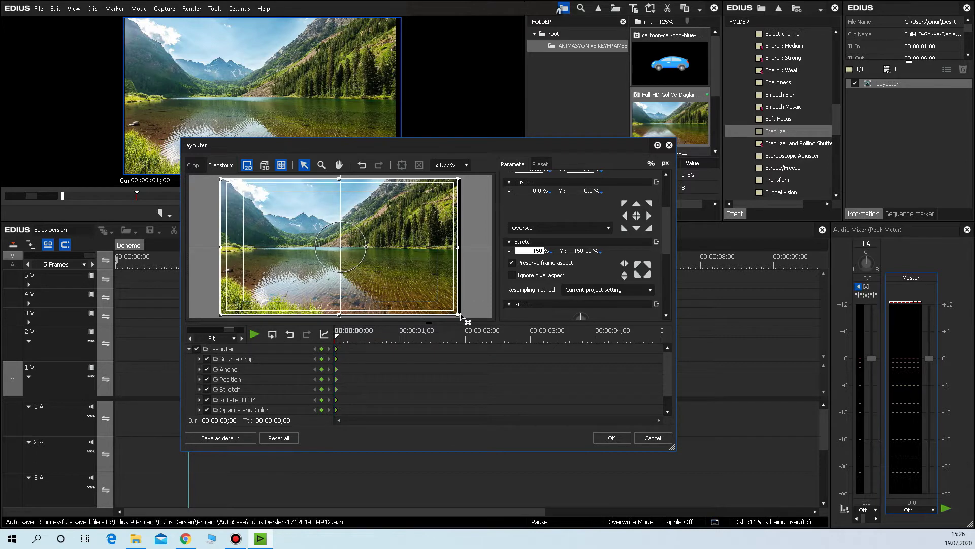
- Set the image's starting Stretch to 156% on both X and Y
drag(458, 315, 461, 318)
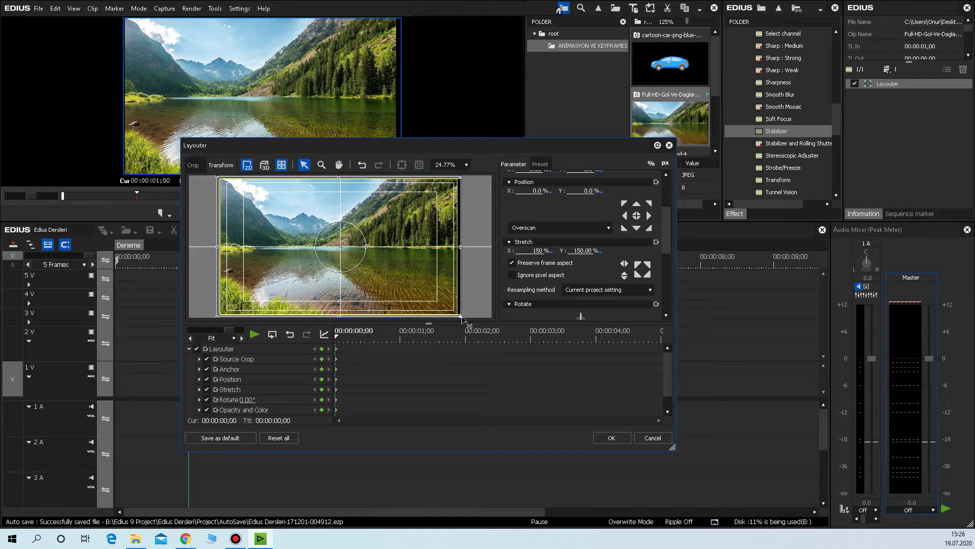
drag(461, 317, 464, 318)
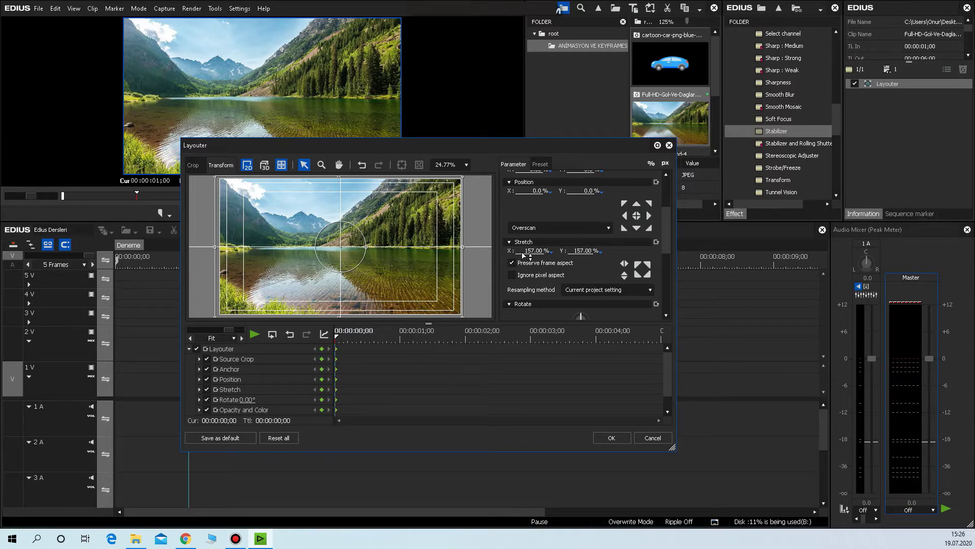
click(523, 254)
text(150)
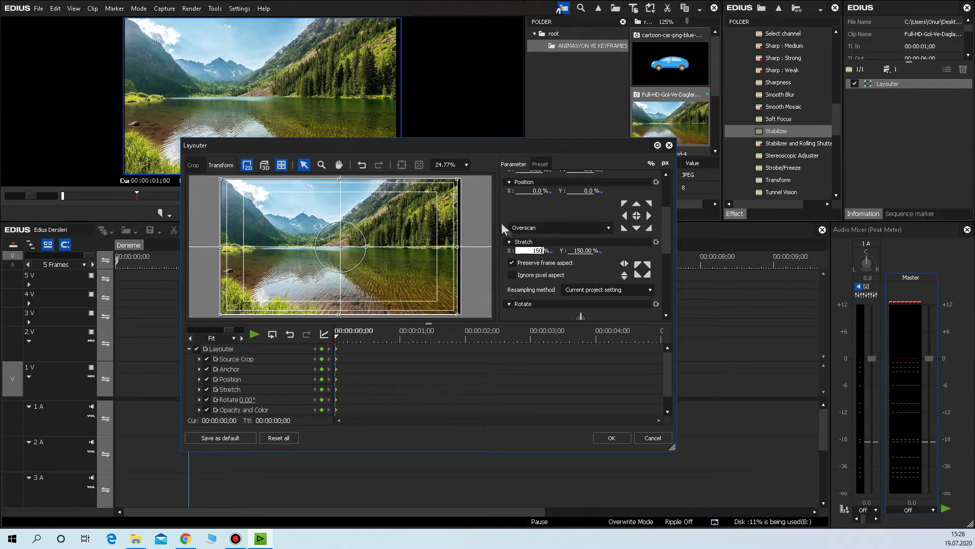
key(Return)
text(155)
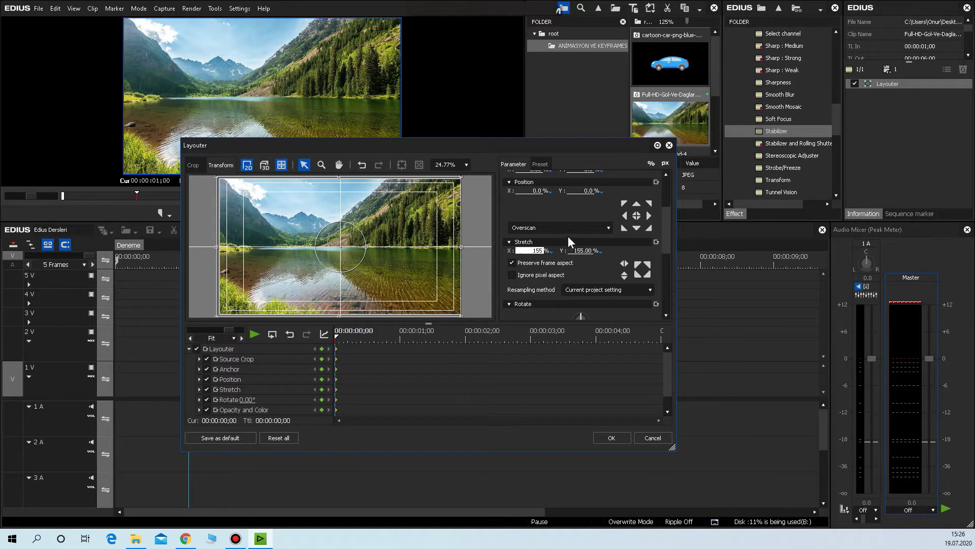
text(156)
key(Return)
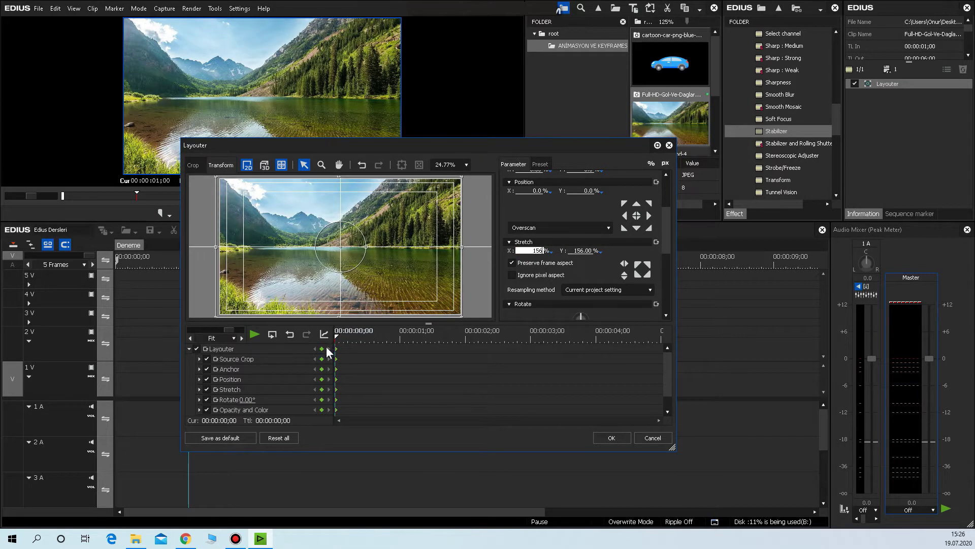
click(337, 336)
- Move the Layouter playhead to 00:00:02;00
drag(336, 337, 332, 340)
drag(338, 335, 353, 338)
drag(354, 338, 464, 346)
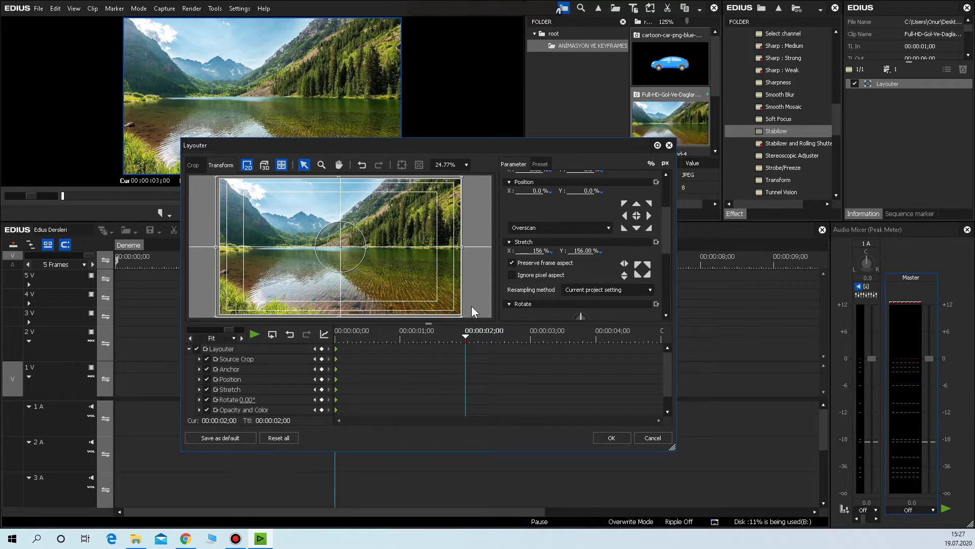
- Enlarge the image to 184.40% Stretch at 00:00:02;00 and play the zoom
scroll(471, 306, down, 3)
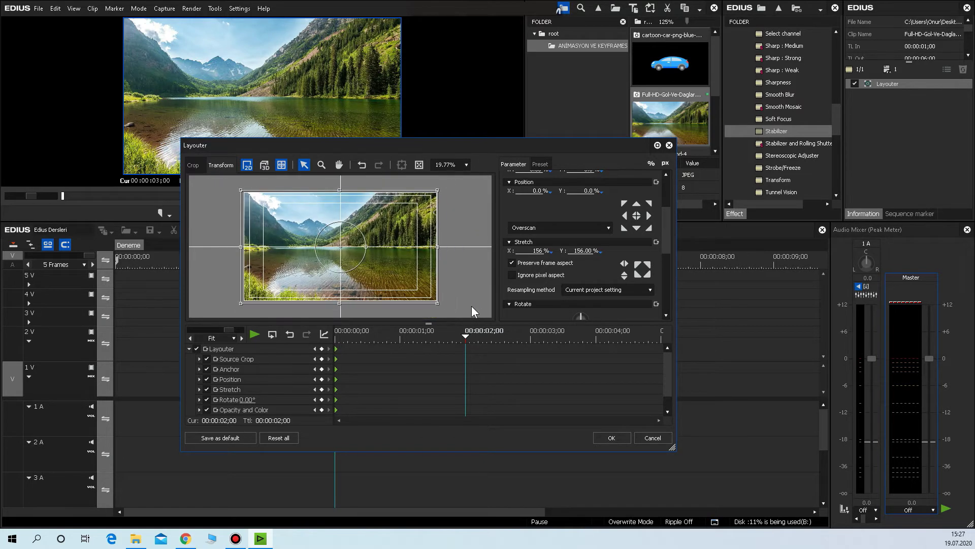
drag(432, 300, 448, 316)
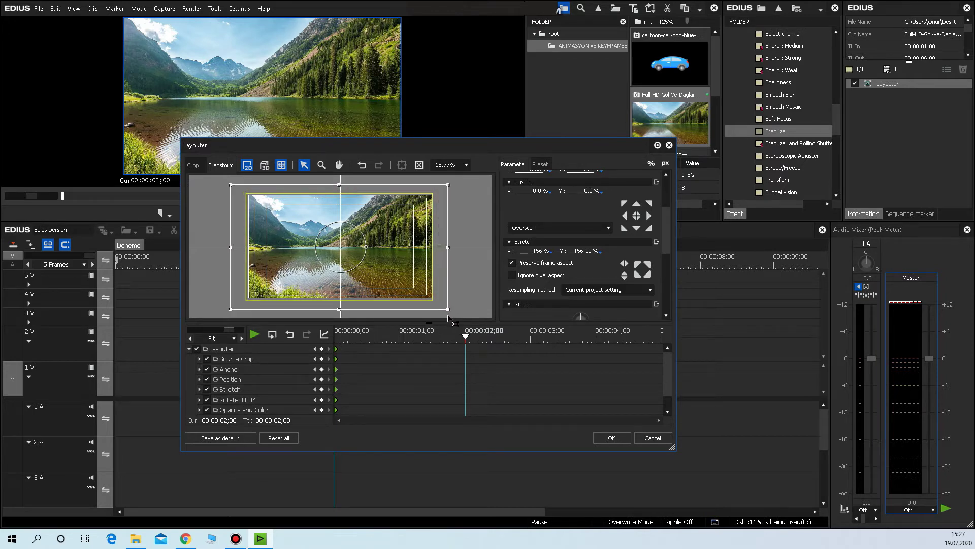
drag(449, 319, 450, 318)
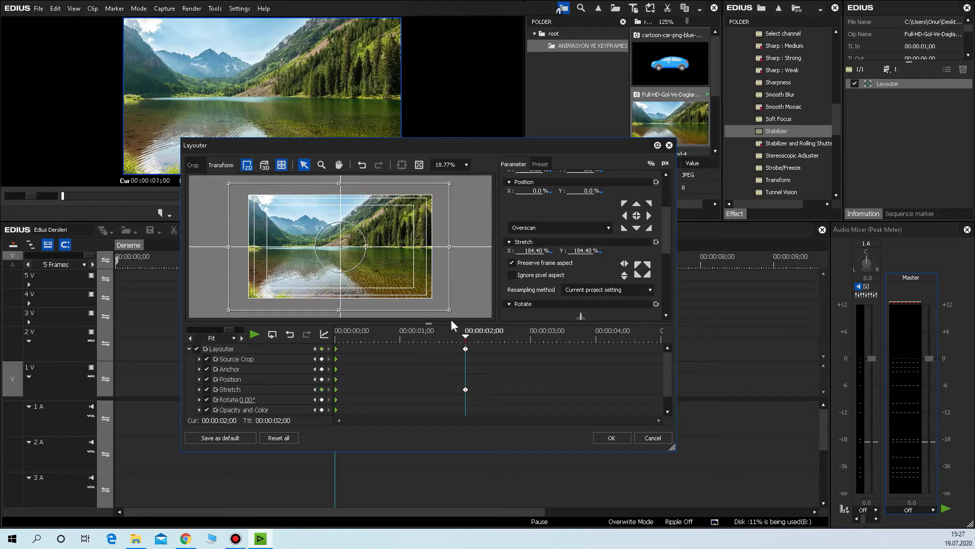
key(space)
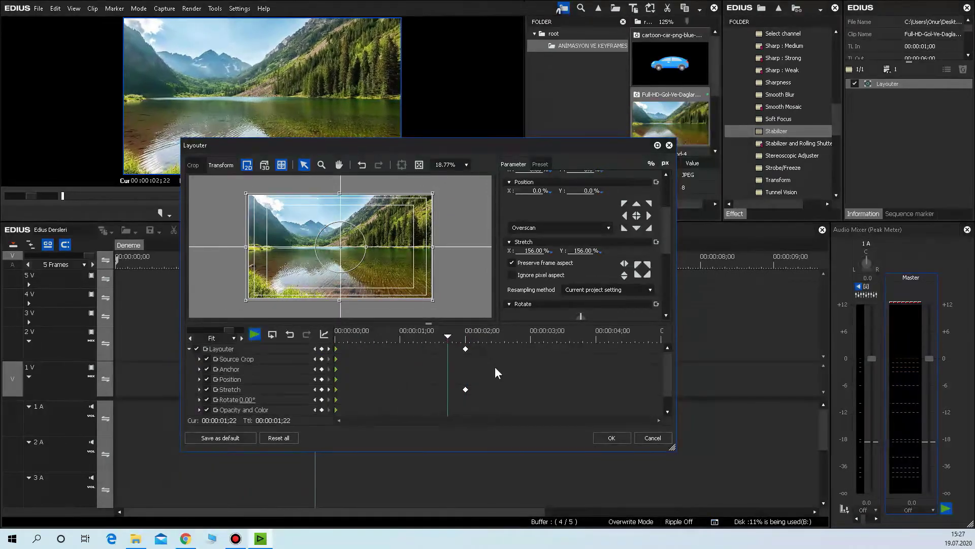
- Preview the Layouter animation, then move the Layouter time to 00:00:04;00
key(space)
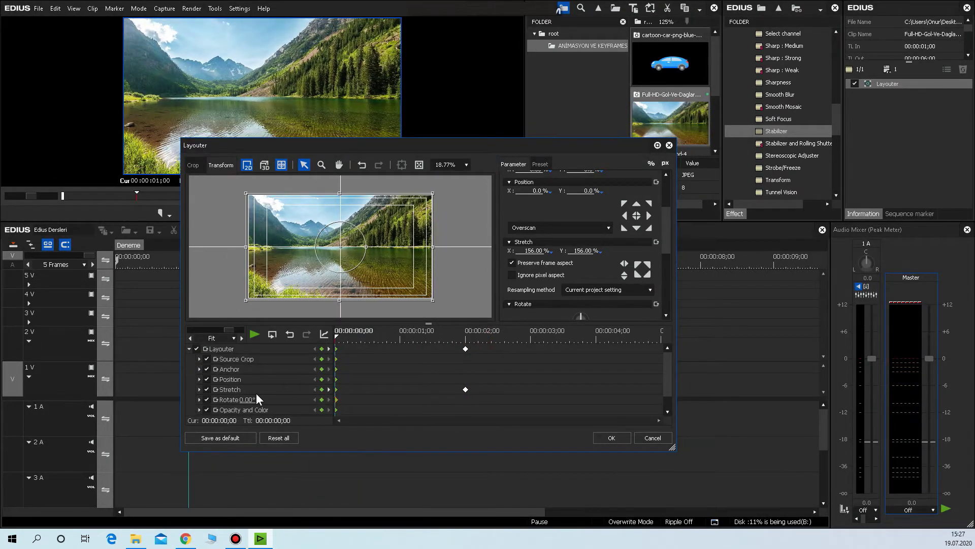
key(space)
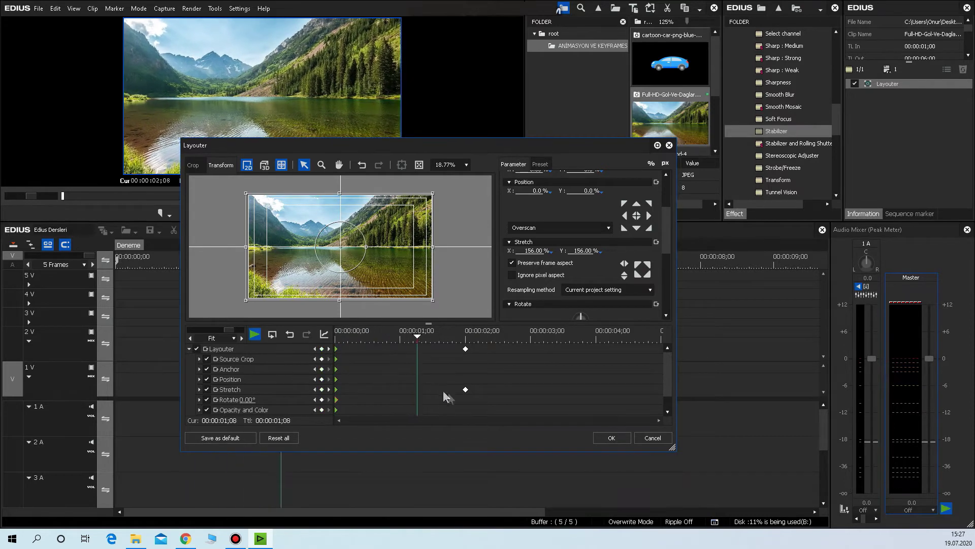
click(441, 398)
click(475, 338)
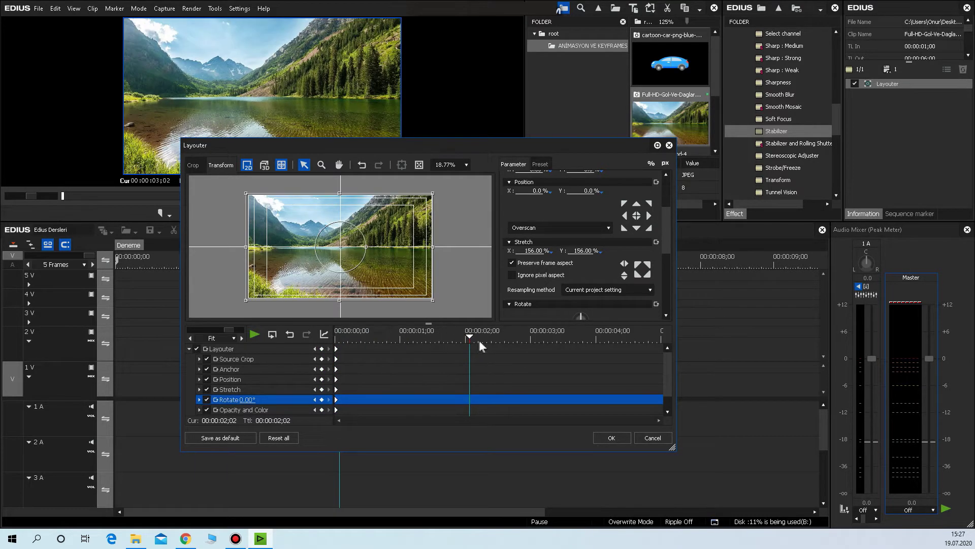
mouse_move(483, 339)
mouse_down()
mouse_move(632, 335)
mouse_move(597, 337)
mouse_up()
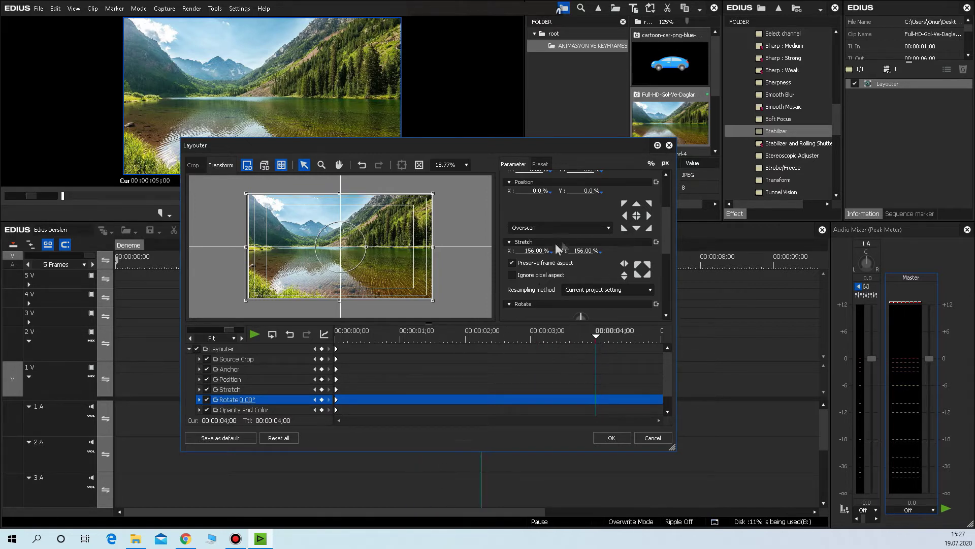
- Clear the existing Layouter keyframes and move the playhead to 00:00:04;00
key(Home)
click(322, 348)
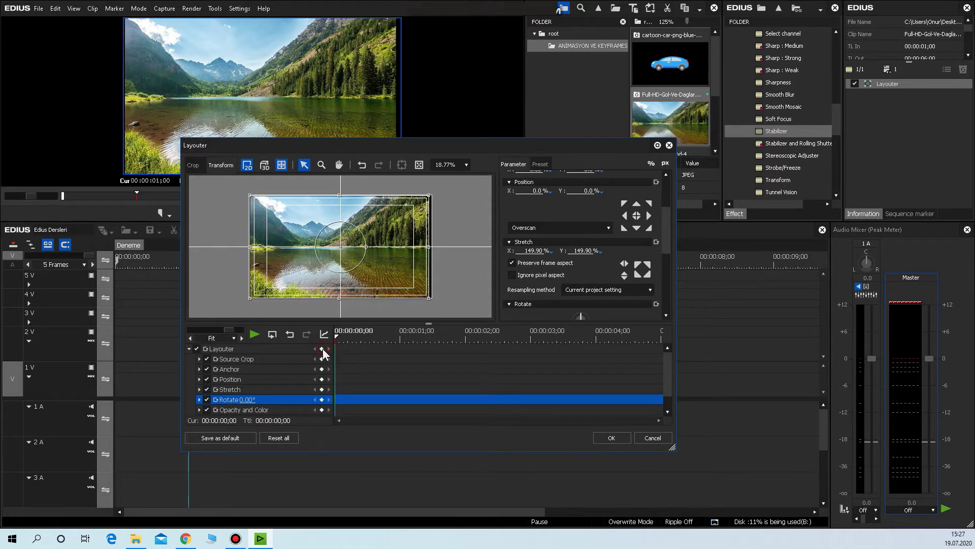
drag(343, 334, 596, 333)
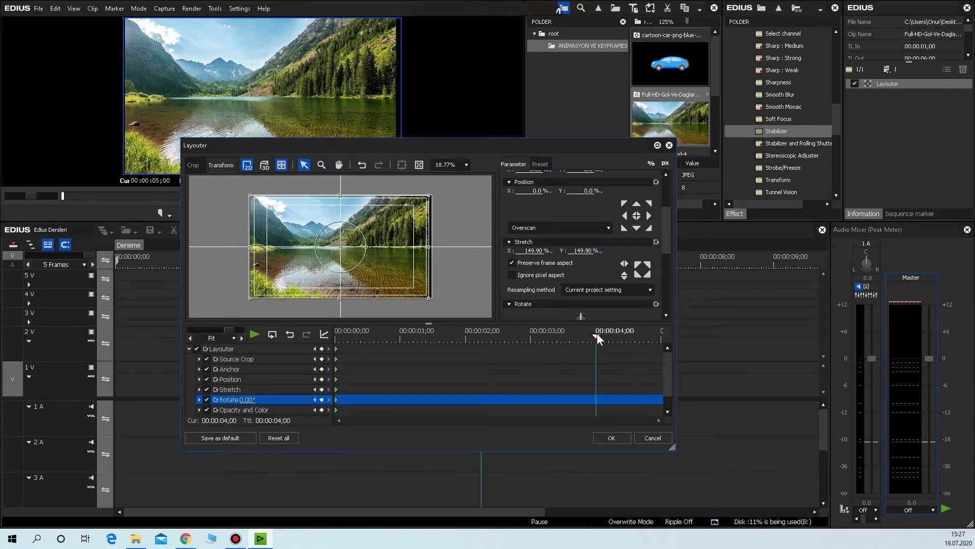
- Keyframe Stretch at 250% at 00:00:04;00 and close the Layouter with OK
click(528, 251)
drag(533, 253, 537, 225)
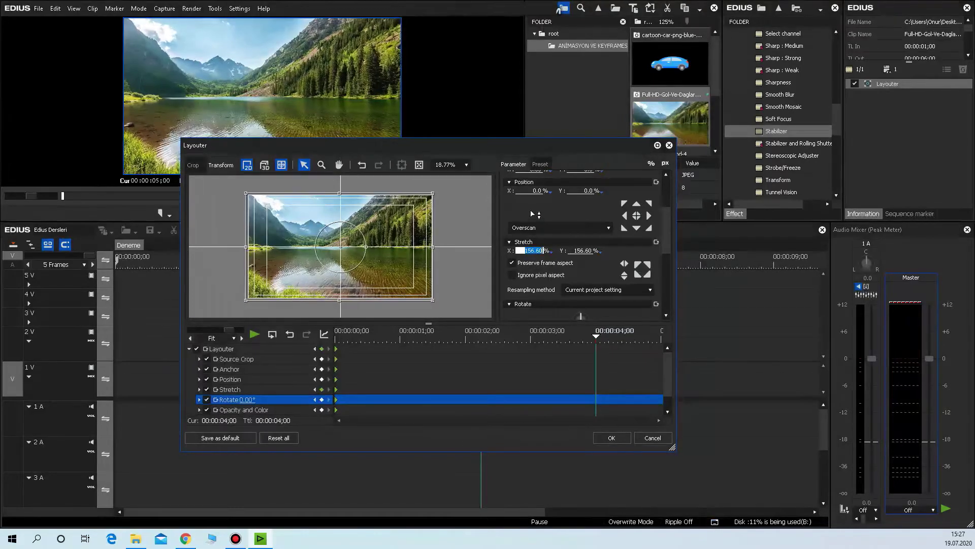
drag(531, 225, 550, 39)
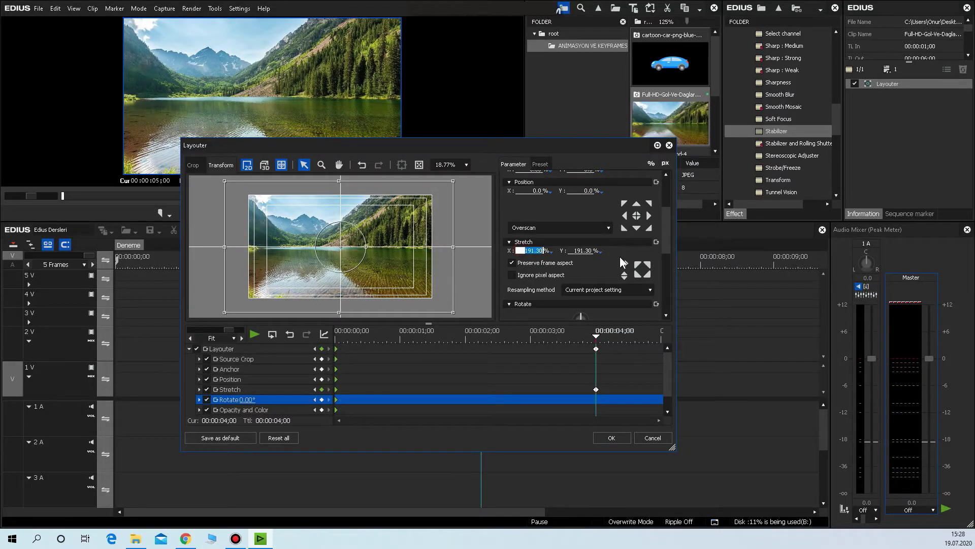
text(250)
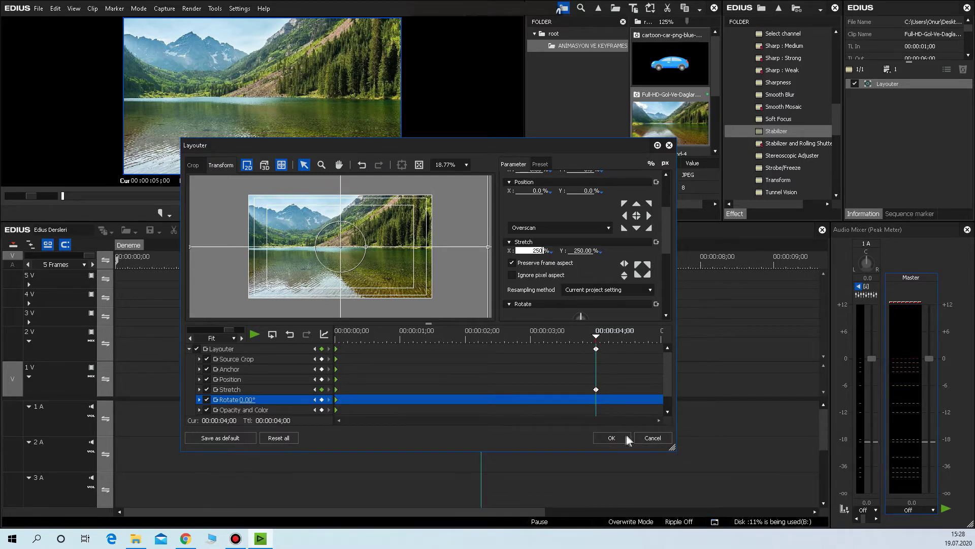
click(609, 437)
- Play the landscape clip from 00:00:01;00 to check the zoom, then reopen its Layouter
click(195, 264)
key(space)
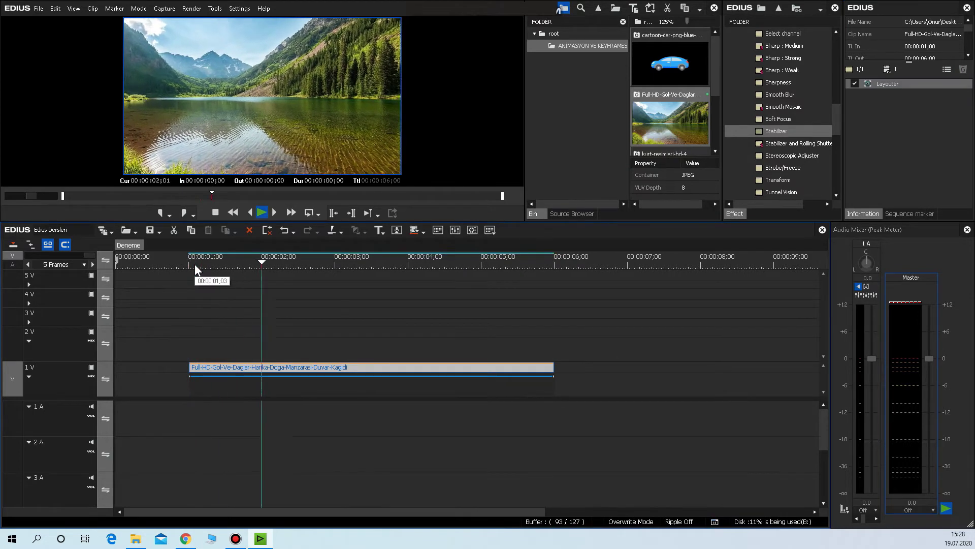
click(188, 265)
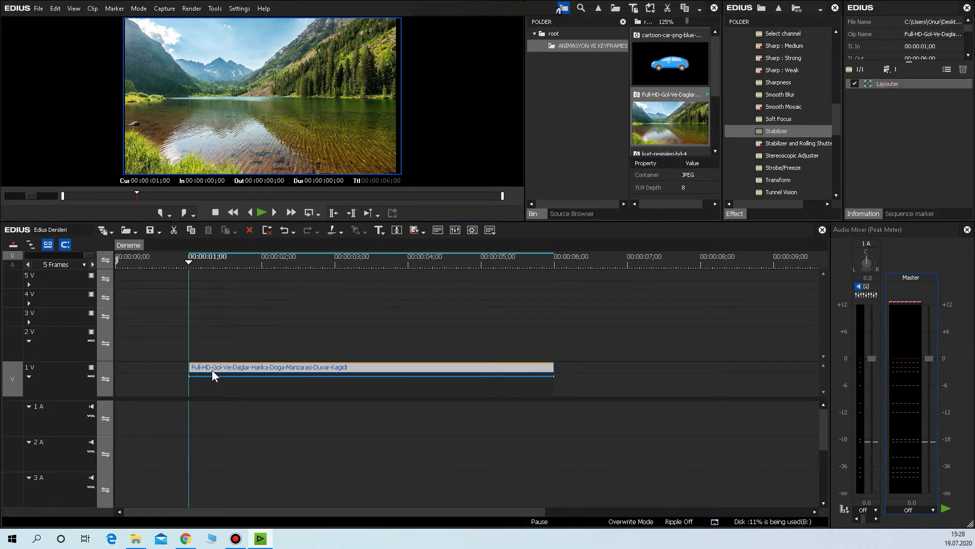
key(F7)
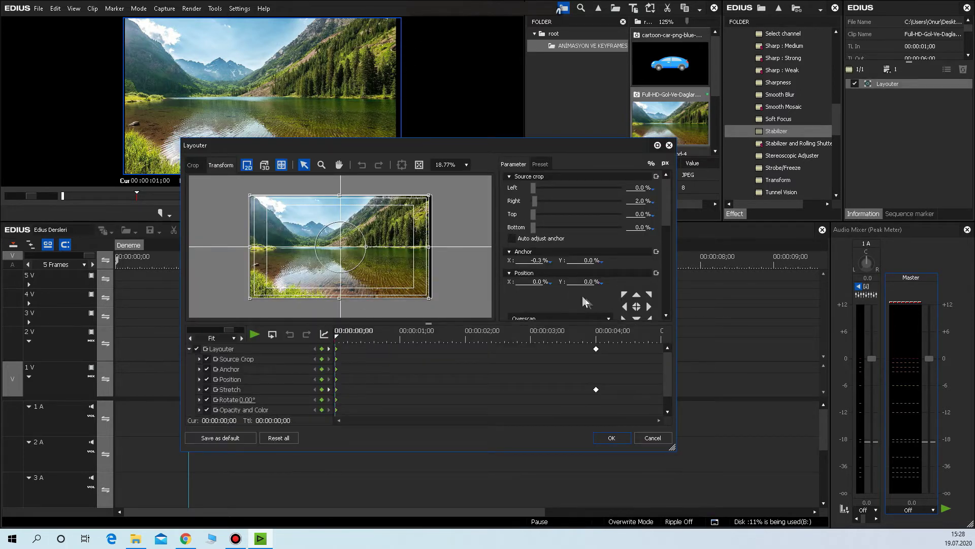
- Set the starting Position X to -0.30% and Stretch to 156%, then close the Layouter
drag(534, 288, 544, 294)
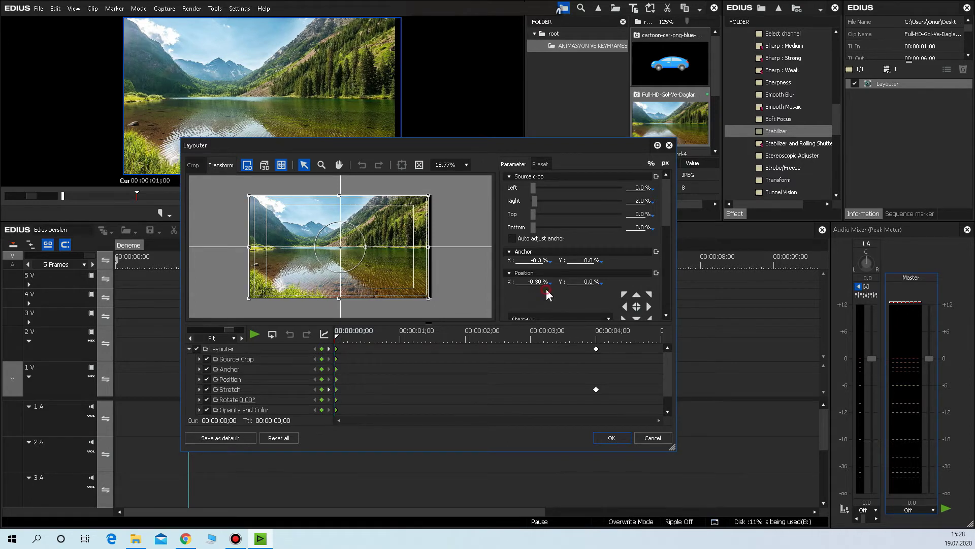
scroll(547, 288, down, 2)
click(533, 315)
text(156)
key(Return)
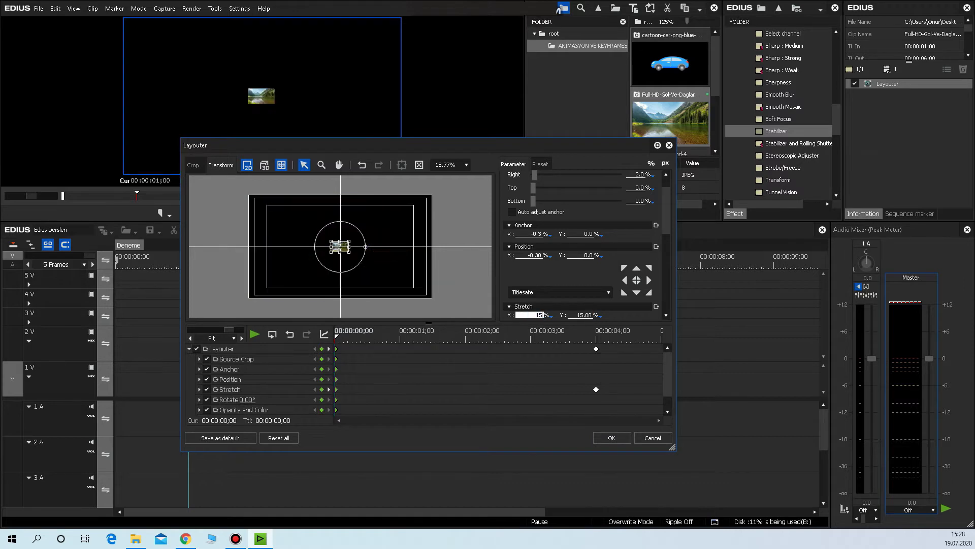
click(611, 438)
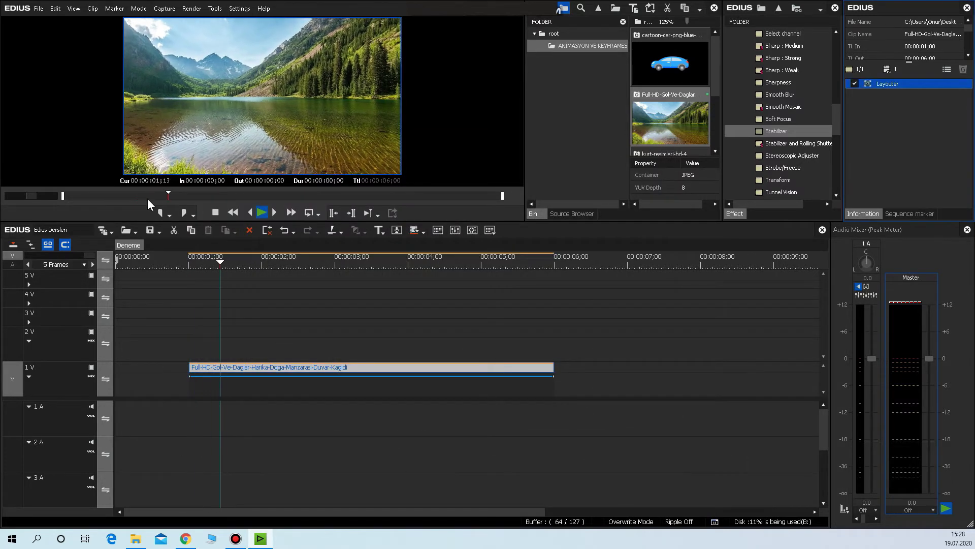
- Play the animated landscape clip on the timeline, then scrub back toward its start
click(185, 265)
key(space)
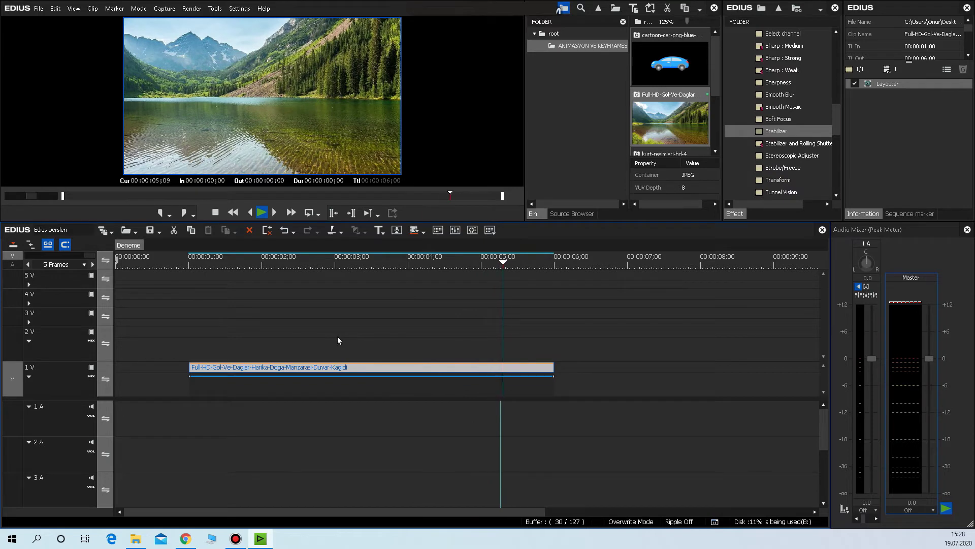
drag(127, 265, 197, 268)
- Replay the revised zoom from the clip start, stop it, and set the timeline scale to 1 Second
click(188, 264)
key(space)
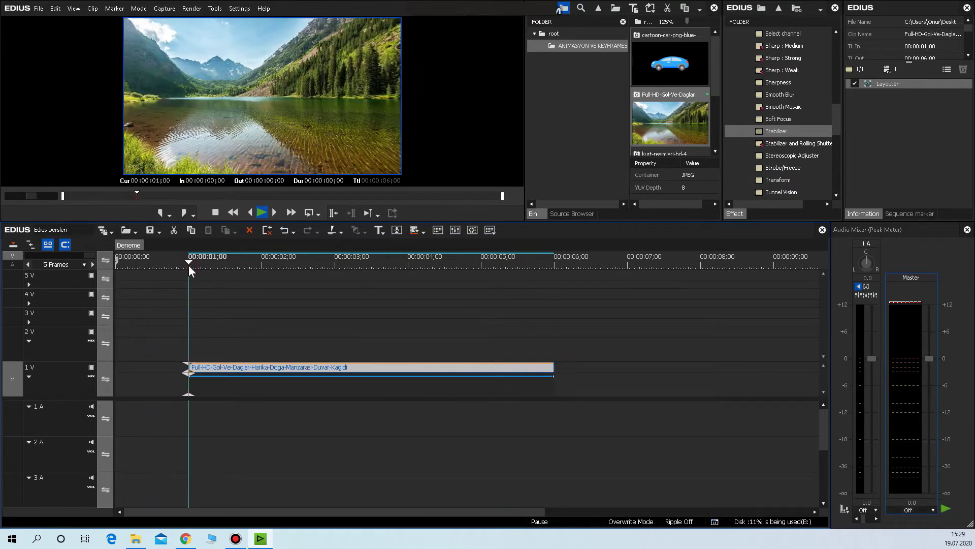
key(space)
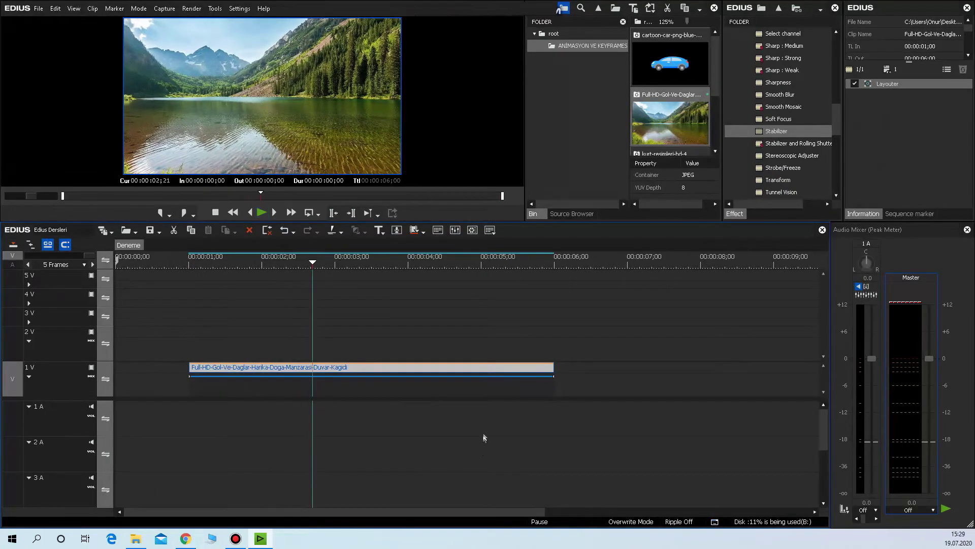
scroll(410, 344, down, 3)
scroll(148, 370, up, 1)
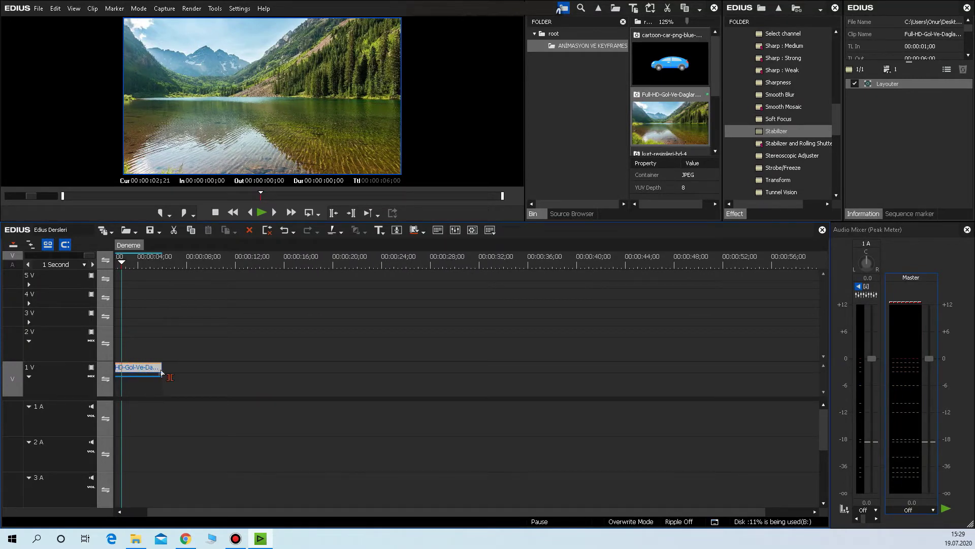
- Drag the landscape clip's end out to about 20 seconds, then trim it back to around 10 seconds
drag(161, 372, 207, 374)
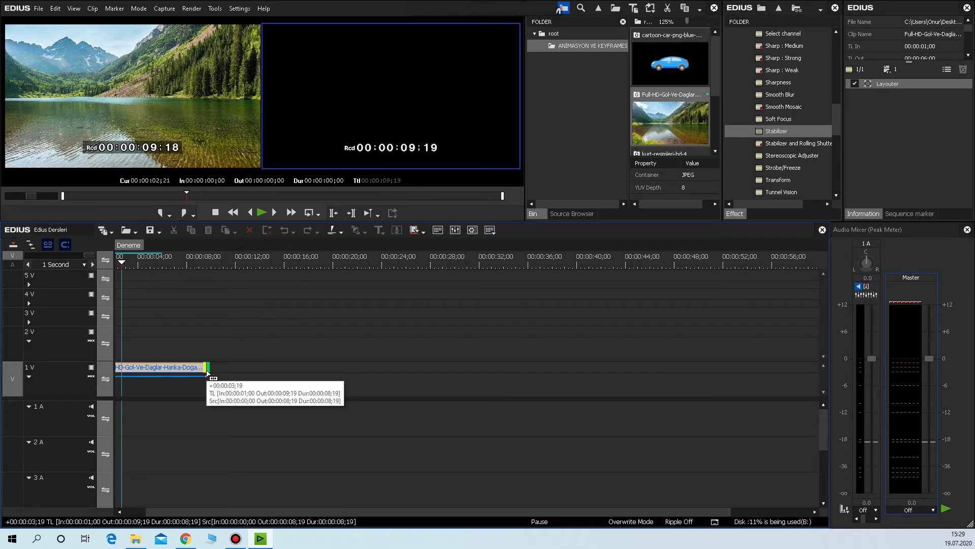
drag(208, 374, 265, 379)
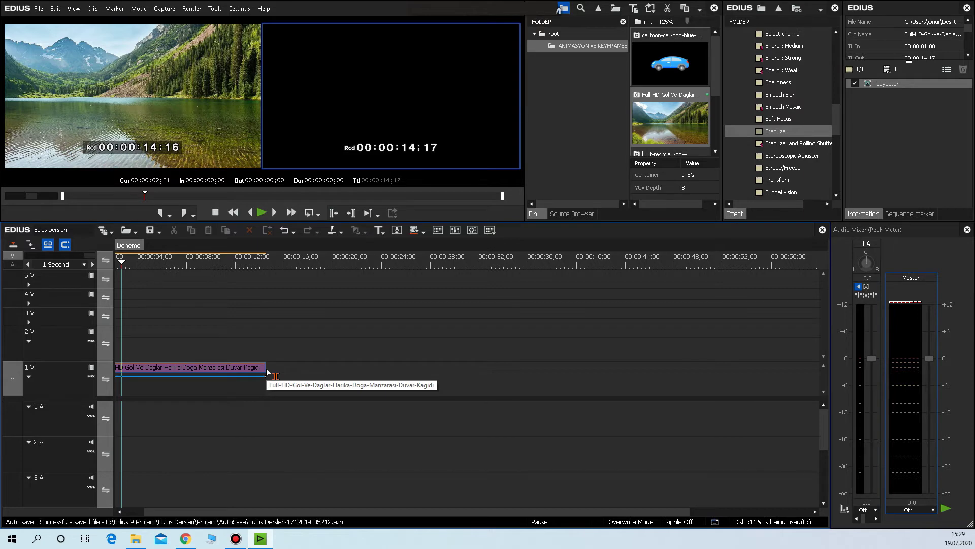
drag(266, 370, 573, 379)
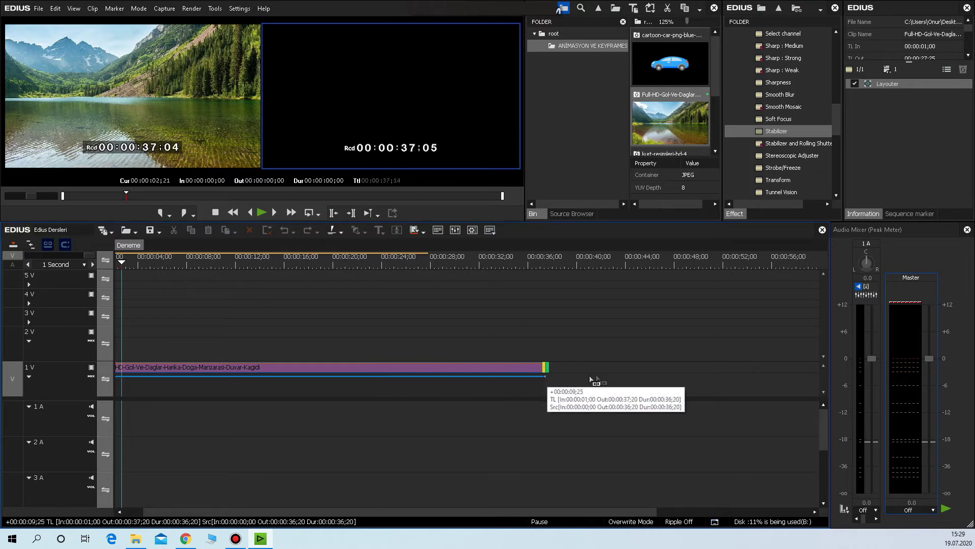
mouse_move(573, 379)
mouse_down()
mouse_move(215, 371)
mouse_move(232, 377)
mouse_up()
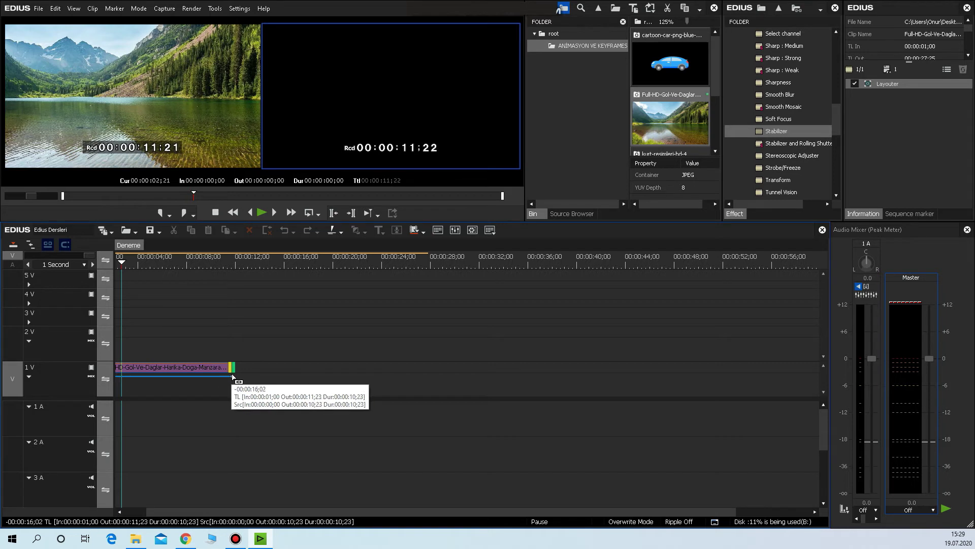
drag(233, 377, 242, 376)
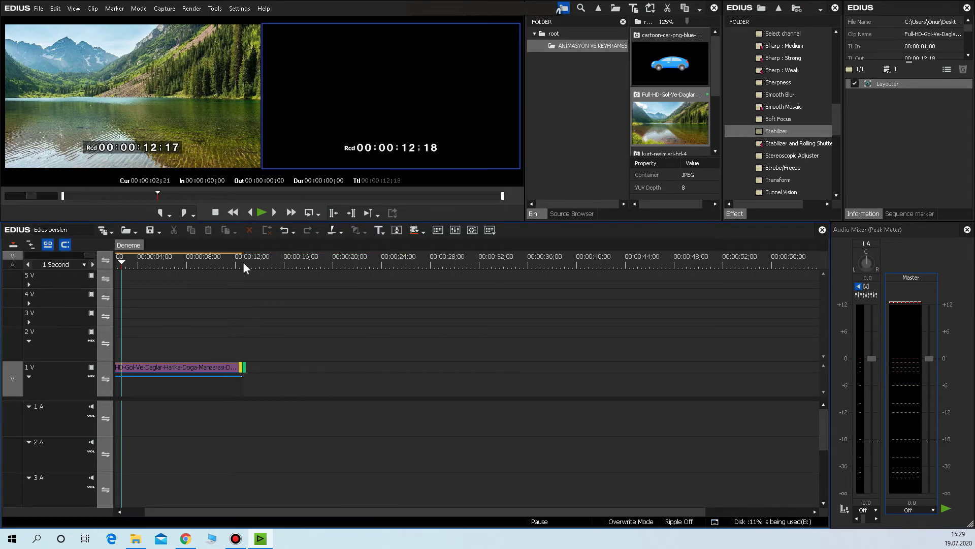
- Extend the track 1 V clip from 00:00:12;18 to about 00:00:21;17 and zoom the timeline out
click(242, 264)
click(211, 372)
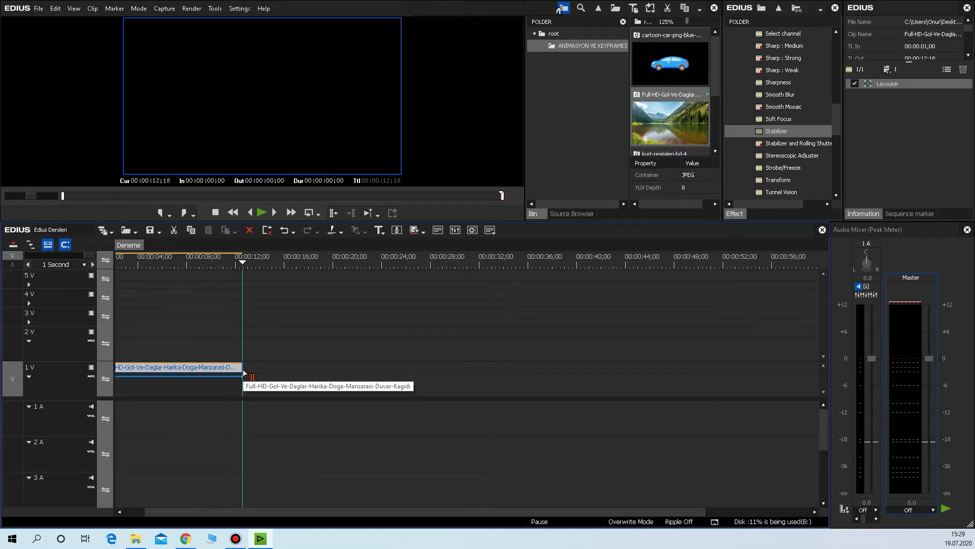
click(243, 371)
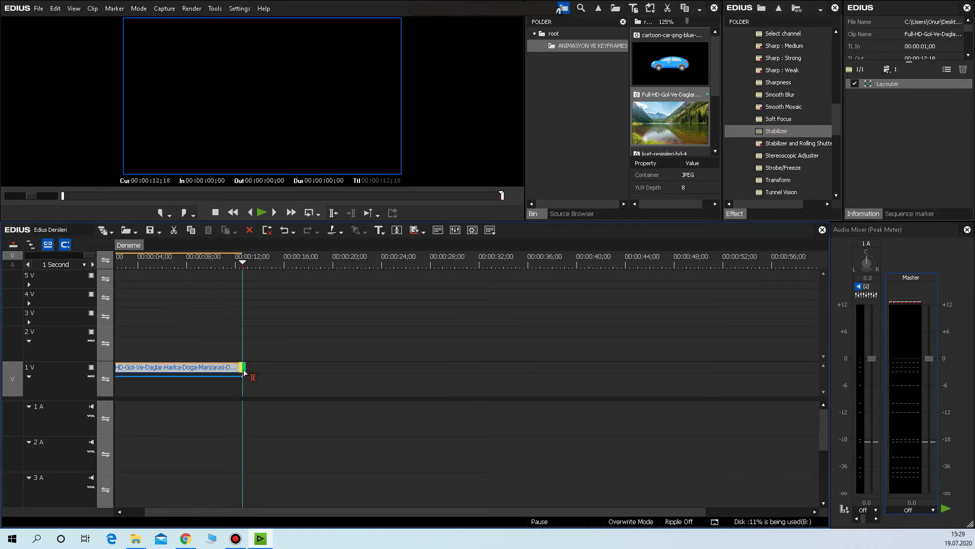
drag(244, 372, 354, 375)
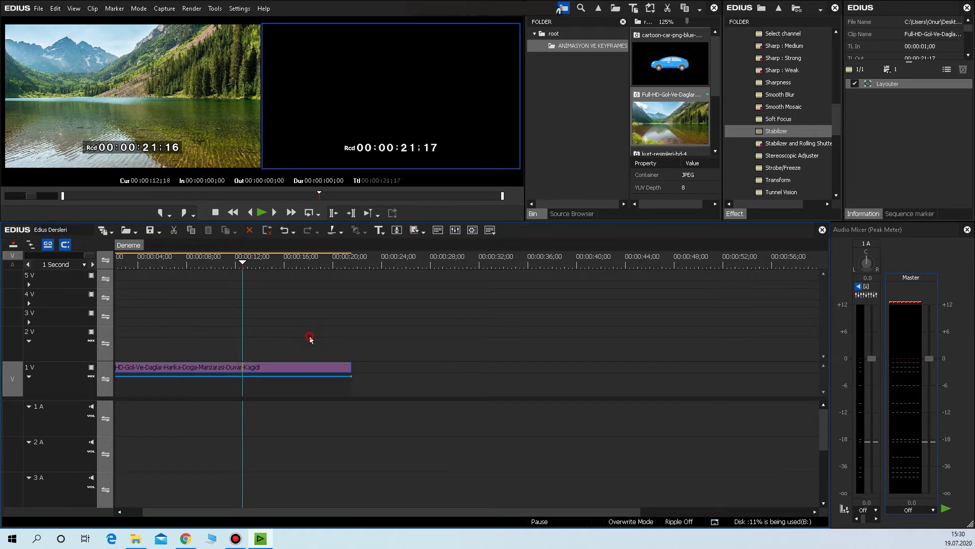
scroll(257, 283, down, 2)
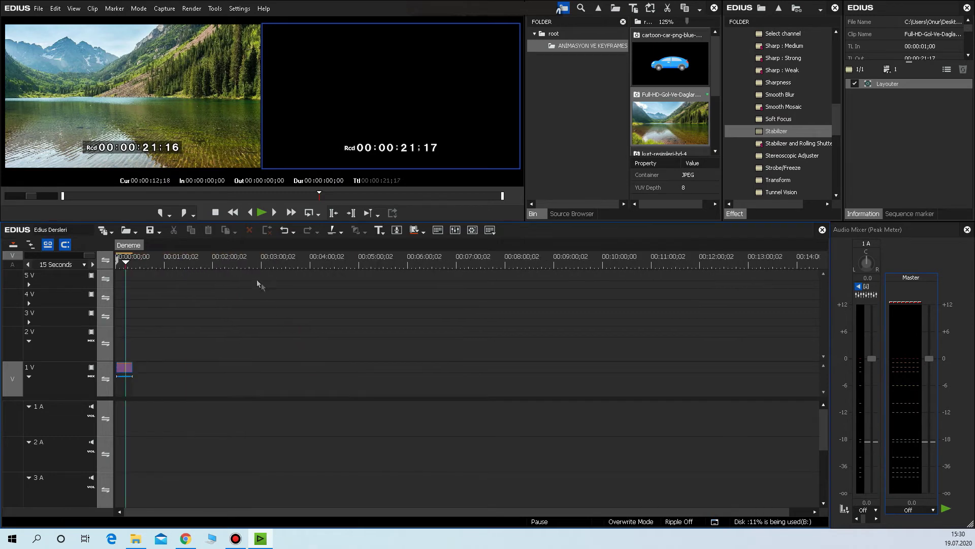
- Fit the whole sequence in view, select the landscape clip, and open its Layouter settings
click(123, 261)
scroll(157, 352, up, 7)
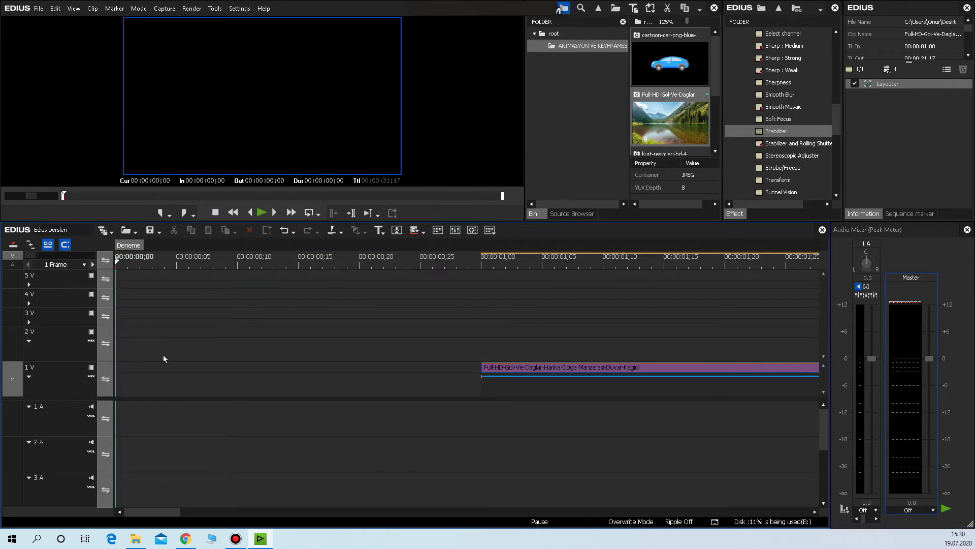
scroll(163, 355, down, 8)
key(Page_Down)
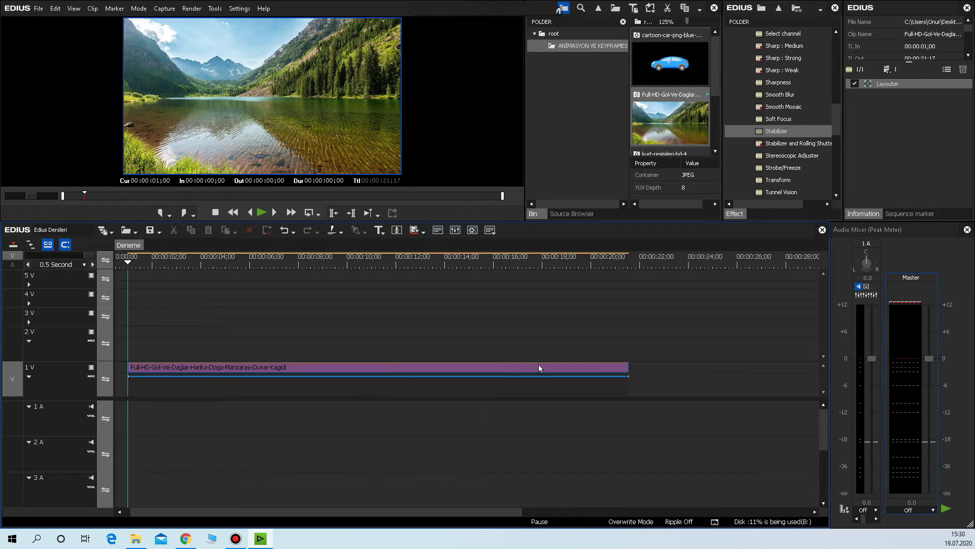
click(163, 373)
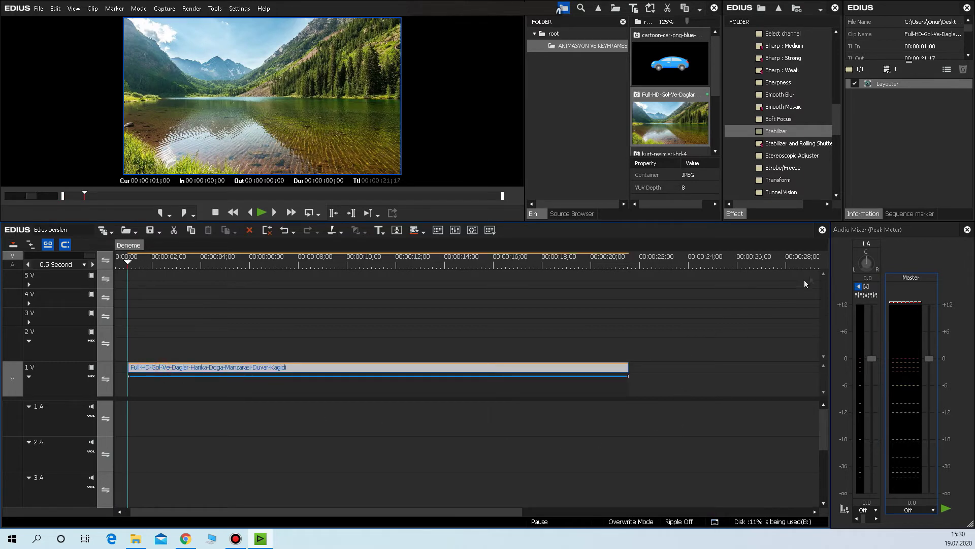
click(893, 84)
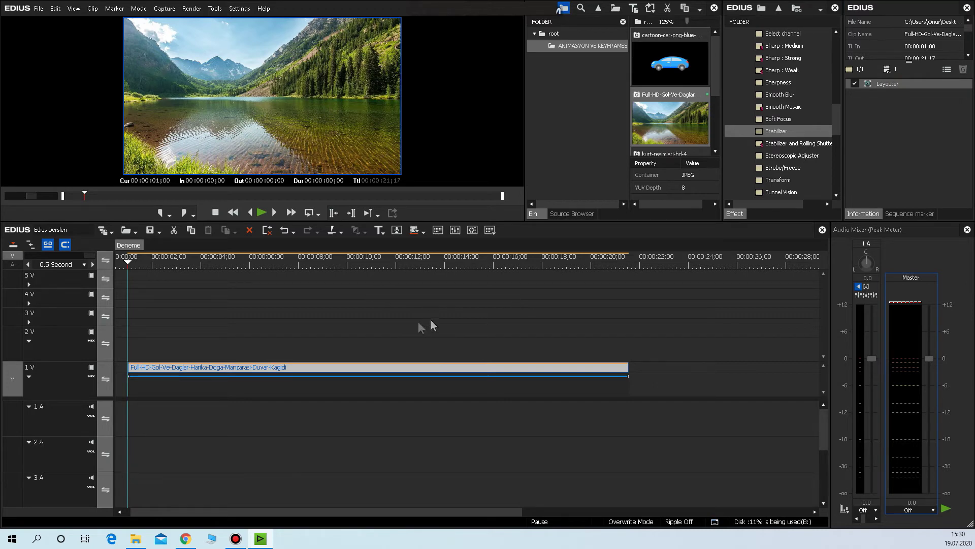
key(F7)
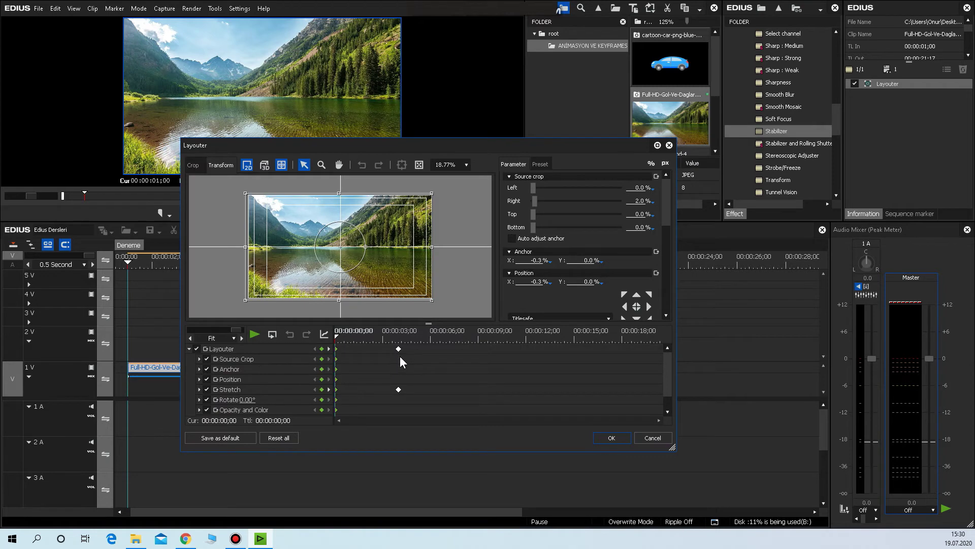
- Move the Stretch keyframe from 00:00:04;00 out to about 00:00:15;00
click(399, 336)
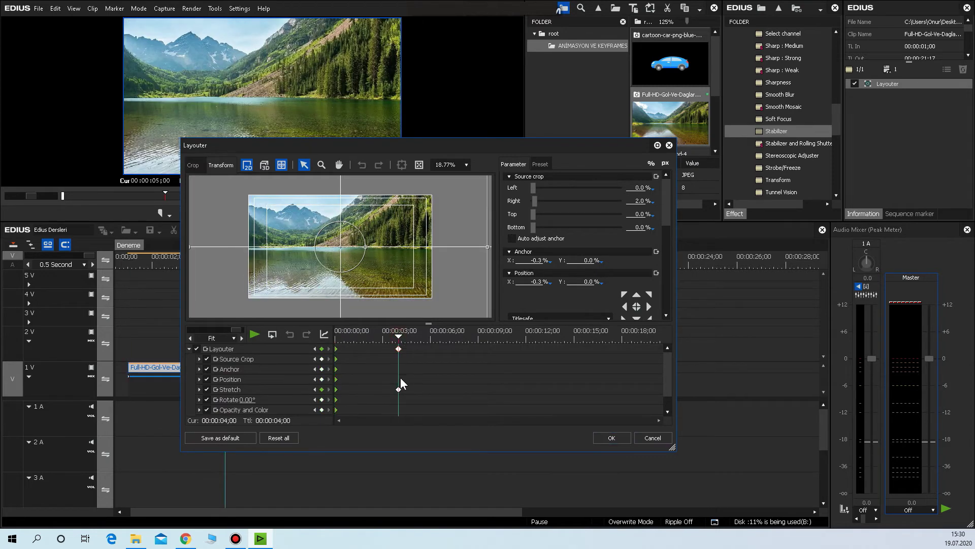
drag(399, 349, 525, 352)
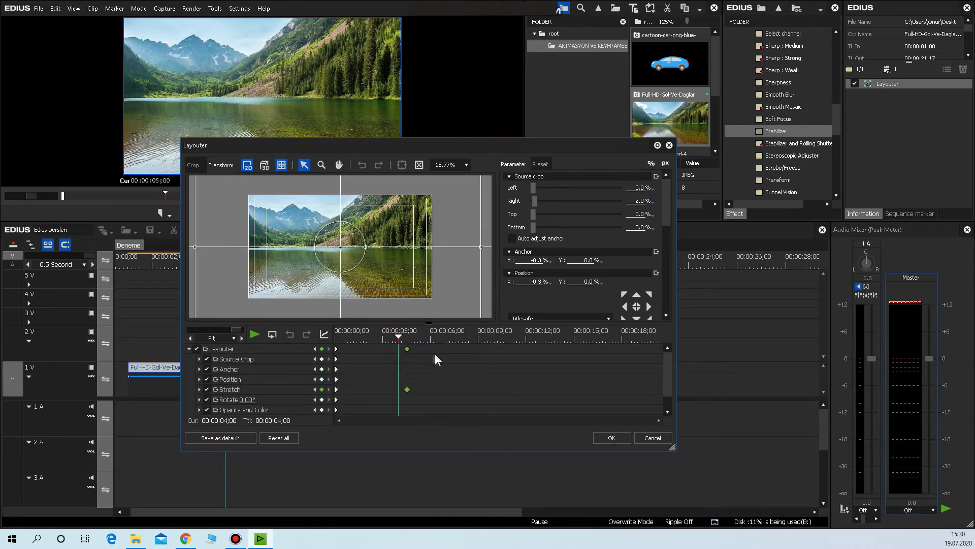
drag(525, 352, 575, 346)
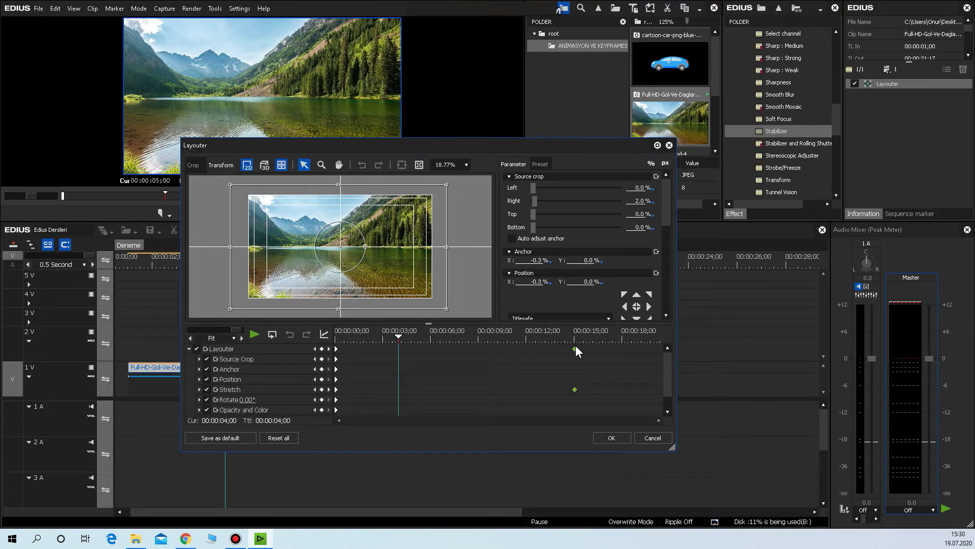
- Close the Layouter and play the clip from its start to preview the slower zoom
click(612, 438)
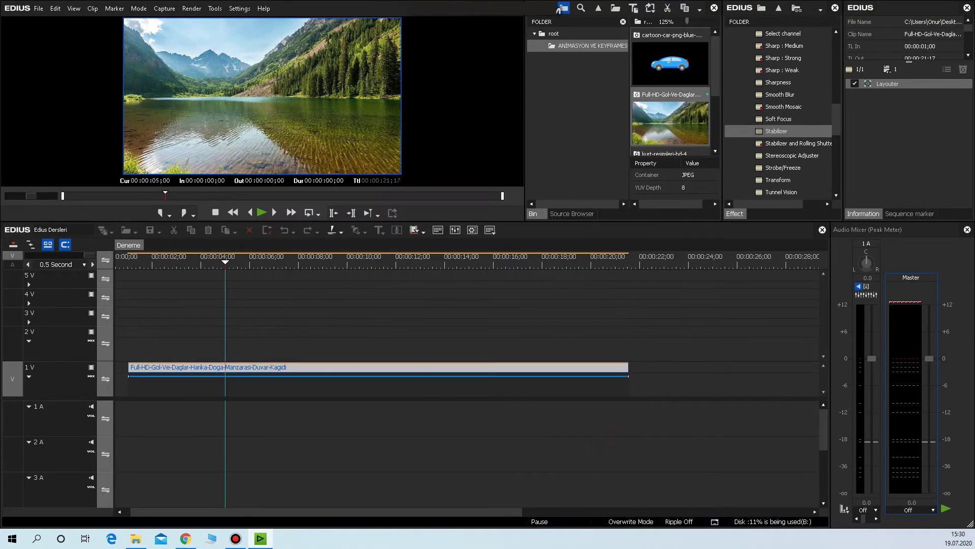
click(129, 263)
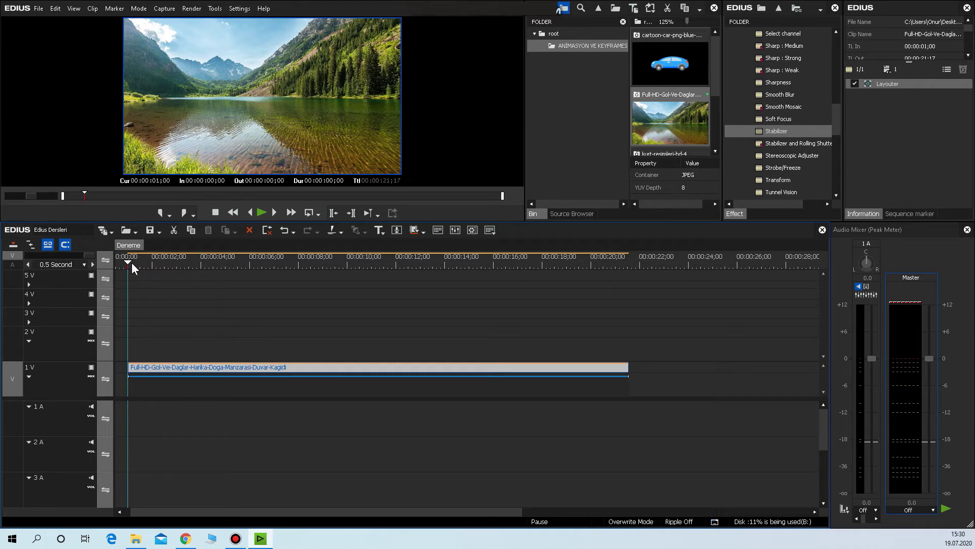
key(space)
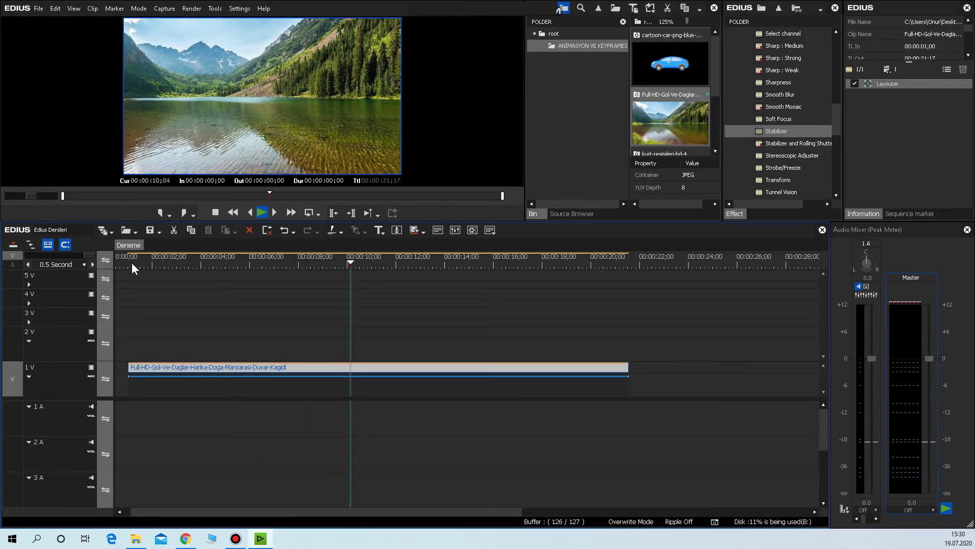
- Stop playback at 00:00:10;14 and reopen the clip's Layouter settings
key(space)
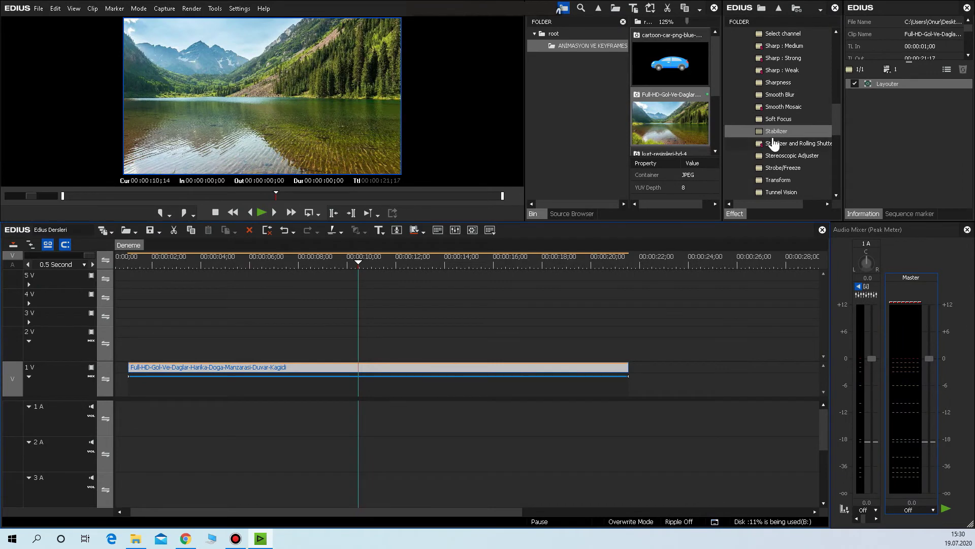
click(882, 85)
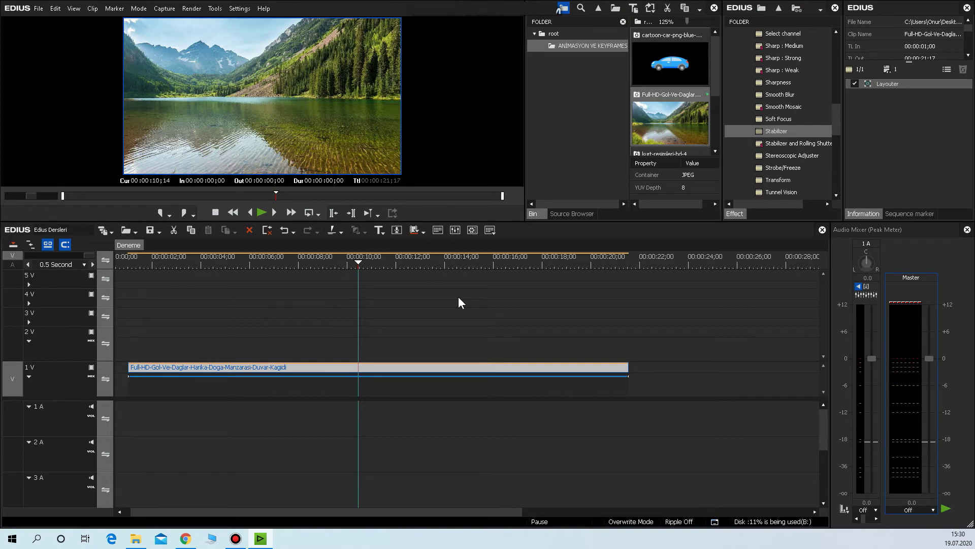
key(F7)
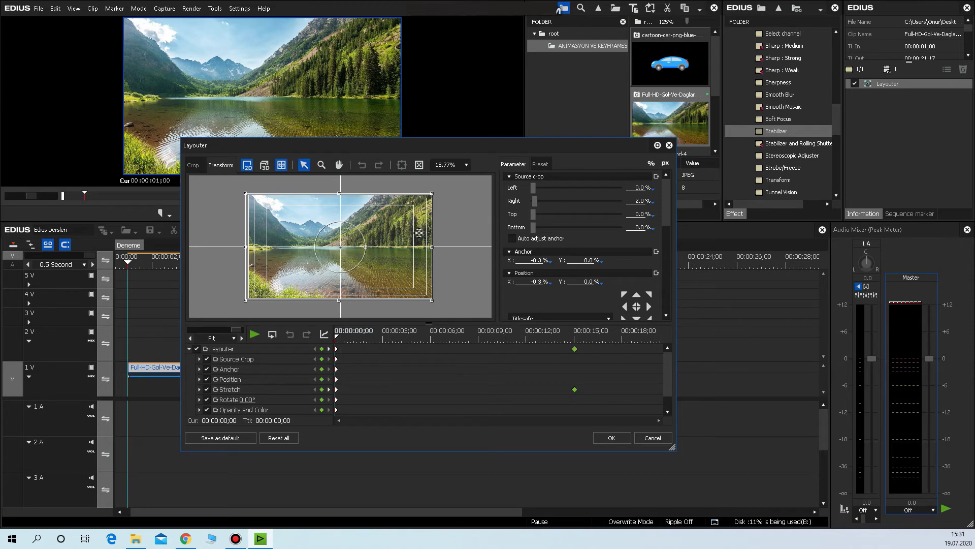
- At 00:00:15;01, set Position X to -18.50% to key a leftward pan, then apply the Layouter
drag(337, 340, 575, 348)
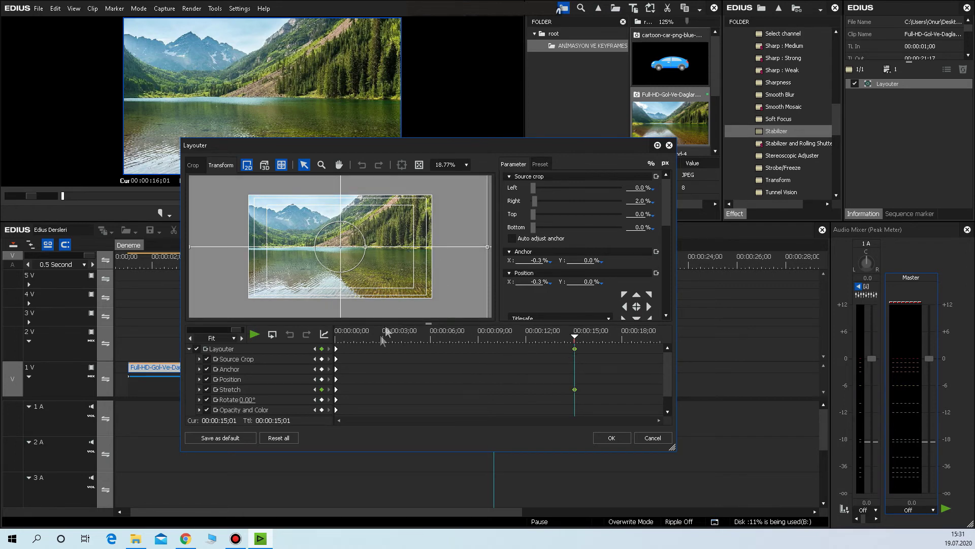
drag(340, 337, 574, 346)
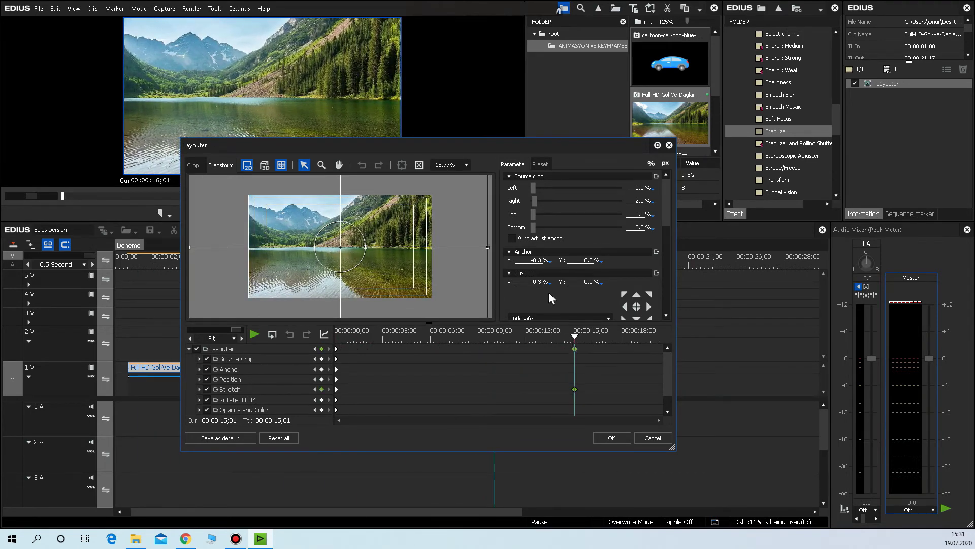
drag(538, 288, 563, 383)
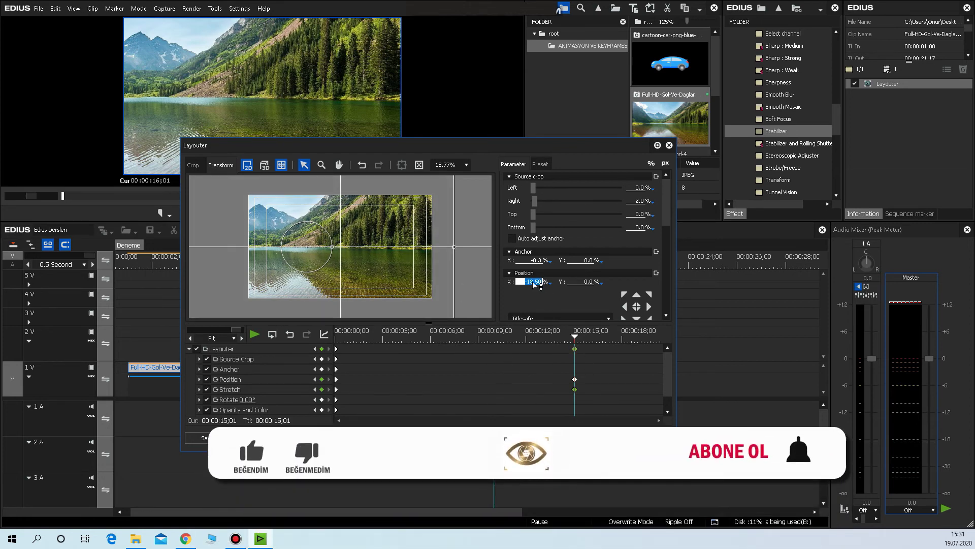
scroll(555, 295, down, 2)
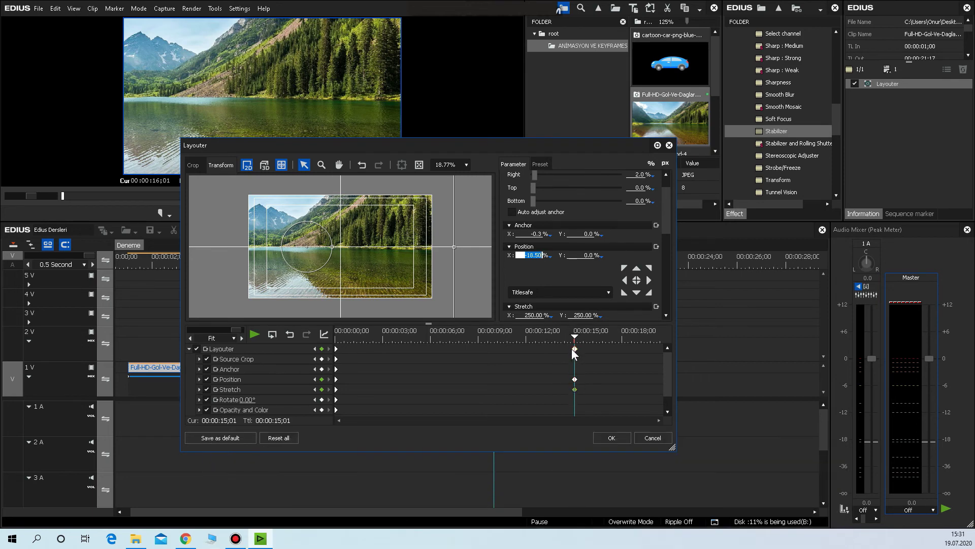
click(608, 438)
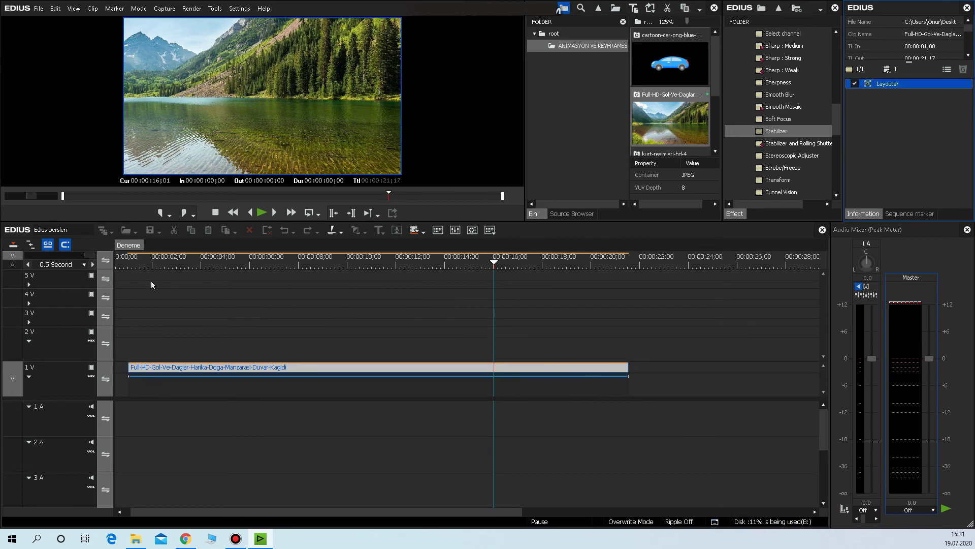
- Play the combined zoom-and-pan from the timeline start near 00:00:01;03
click(130, 265)
key(space)
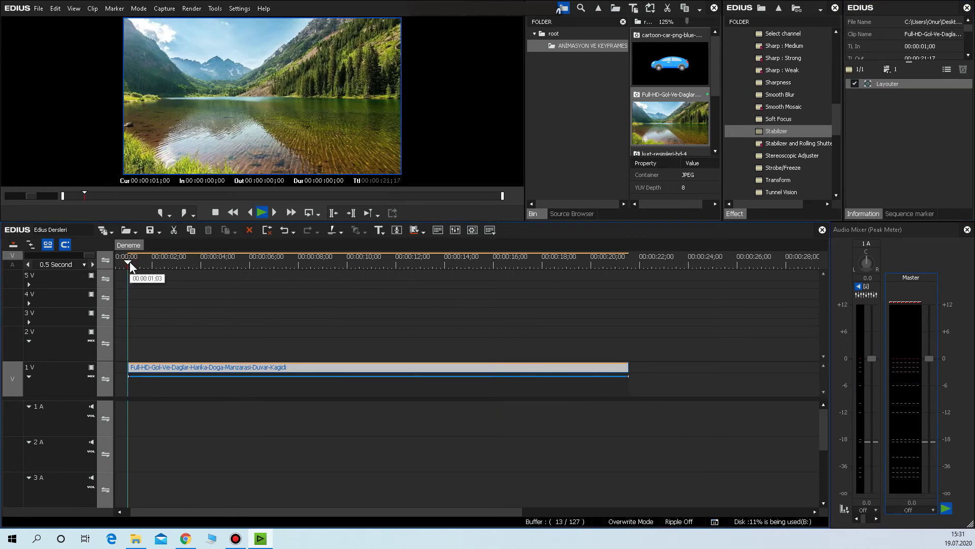